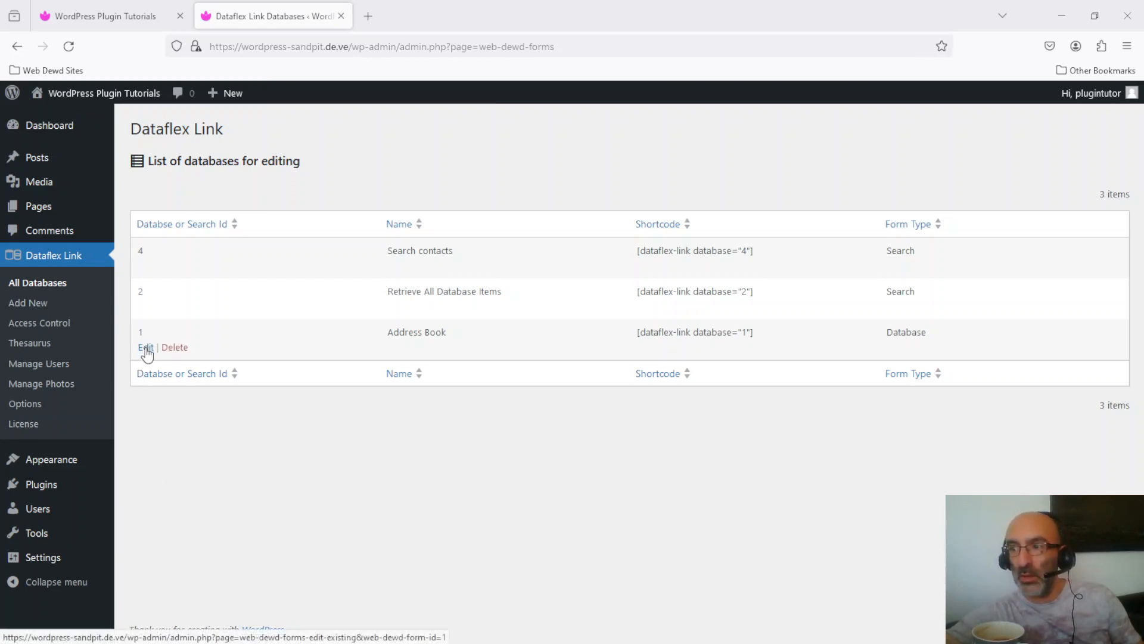
- Edit the Address Book database and expand its Database Settings and Access Control sections
{"action": "left_click", "coordinate": [146, 348]}
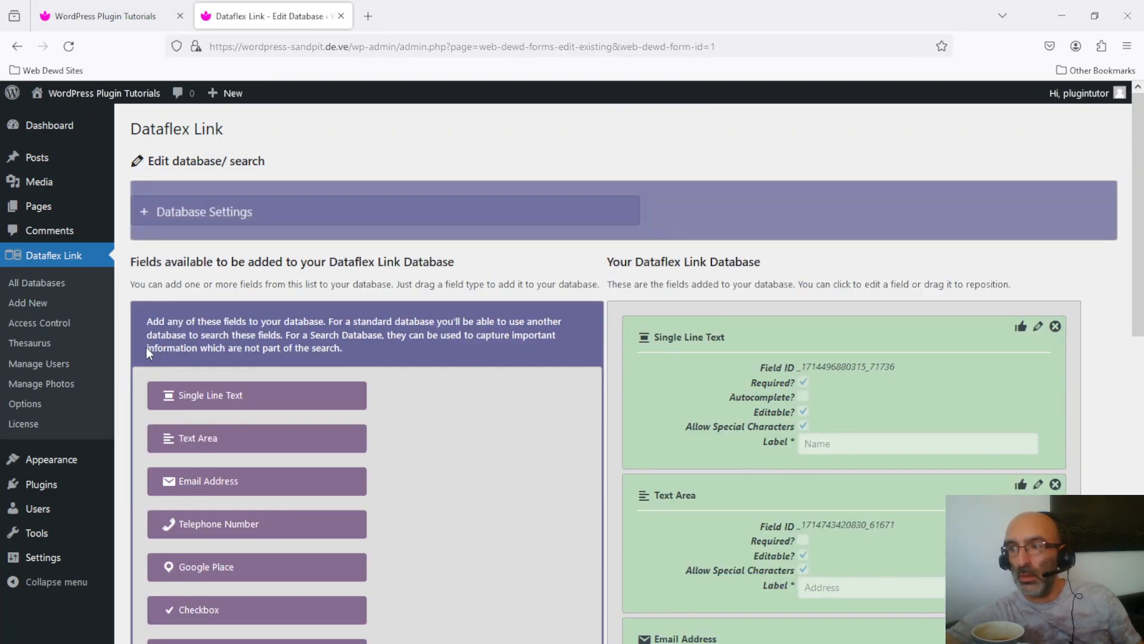
{"action": "left_click", "coordinate": [180, 212]}
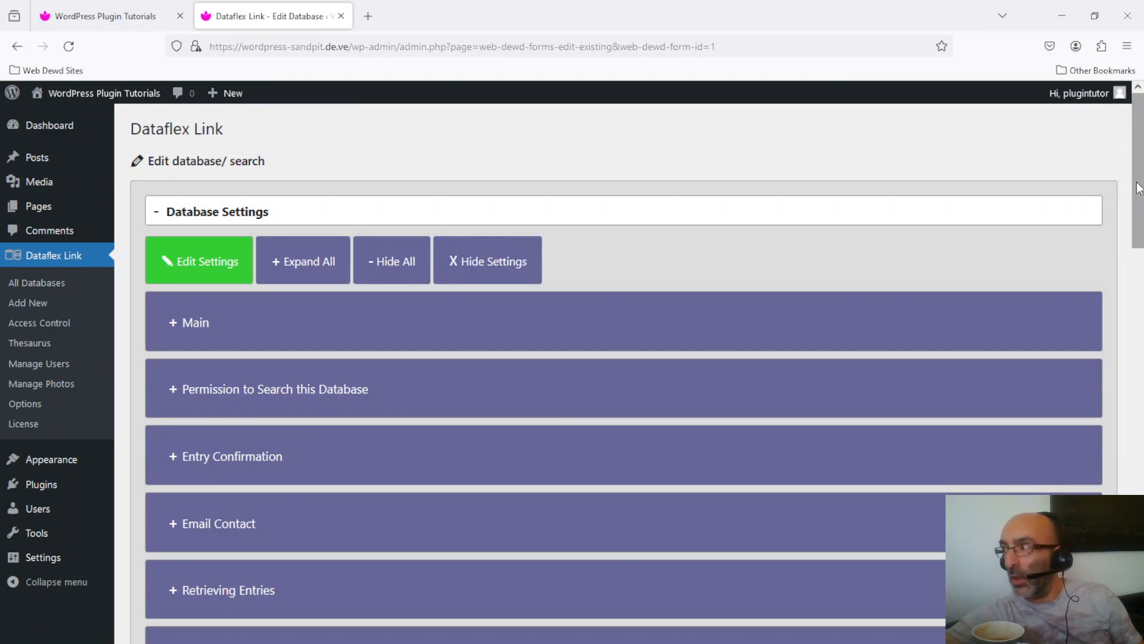
{"action": "scroll", "coordinate": [453, 270], "scroll_direction": "down", "scroll_amount": 10}
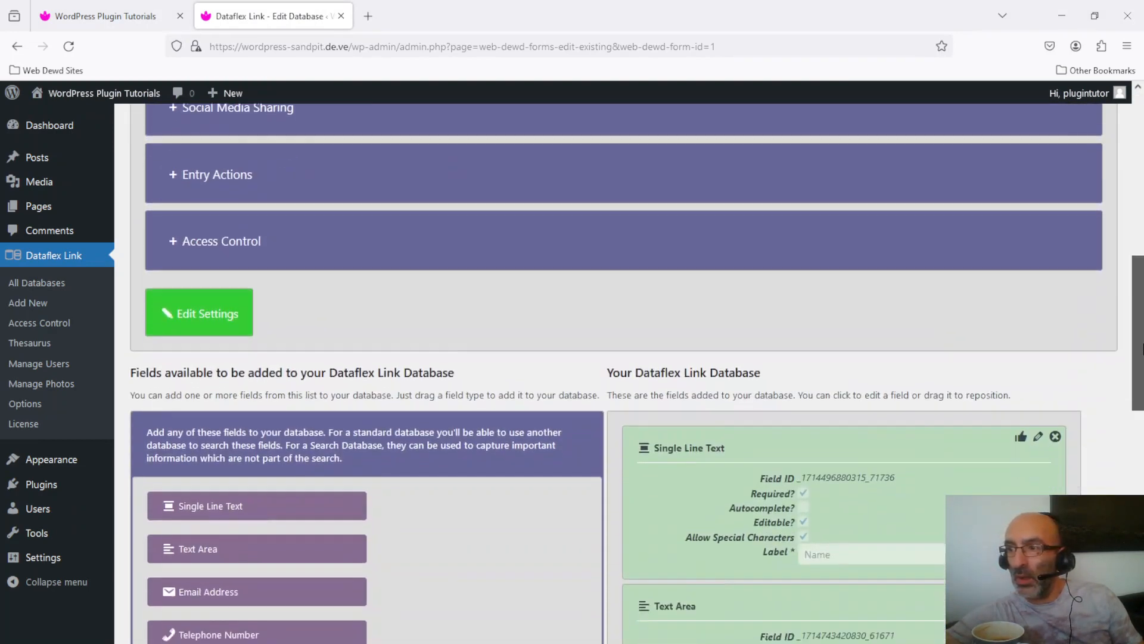
{"action": "left_click", "coordinate": [191, 216]}
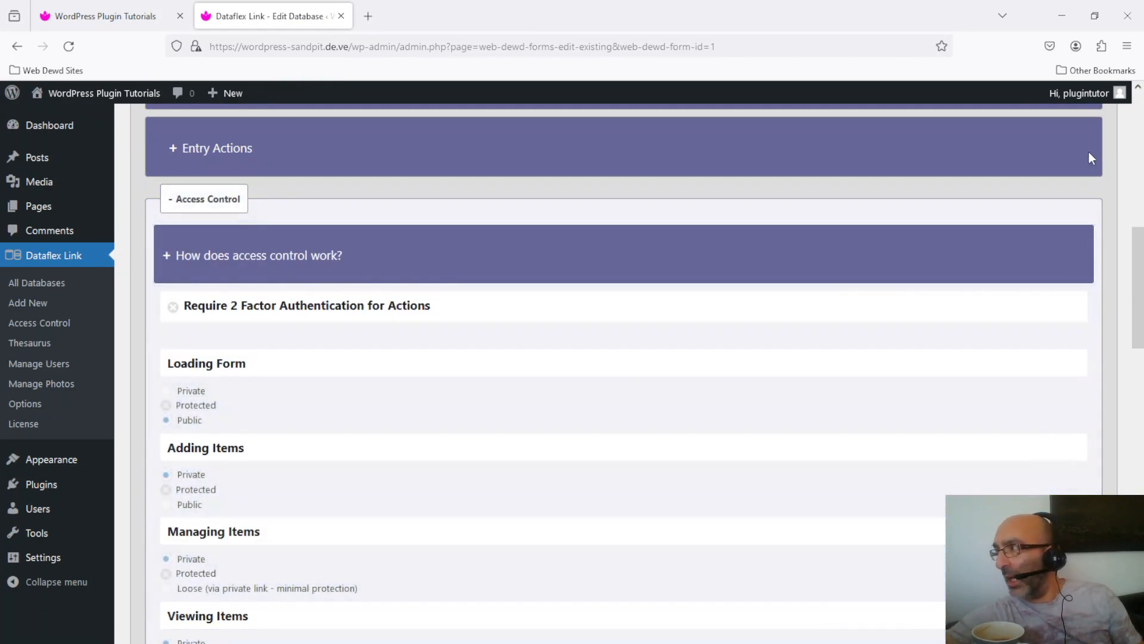
{"action": "scroll", "coordinate": [1138, 276], "scroll_direction": "down", "scroll_amount": 3}
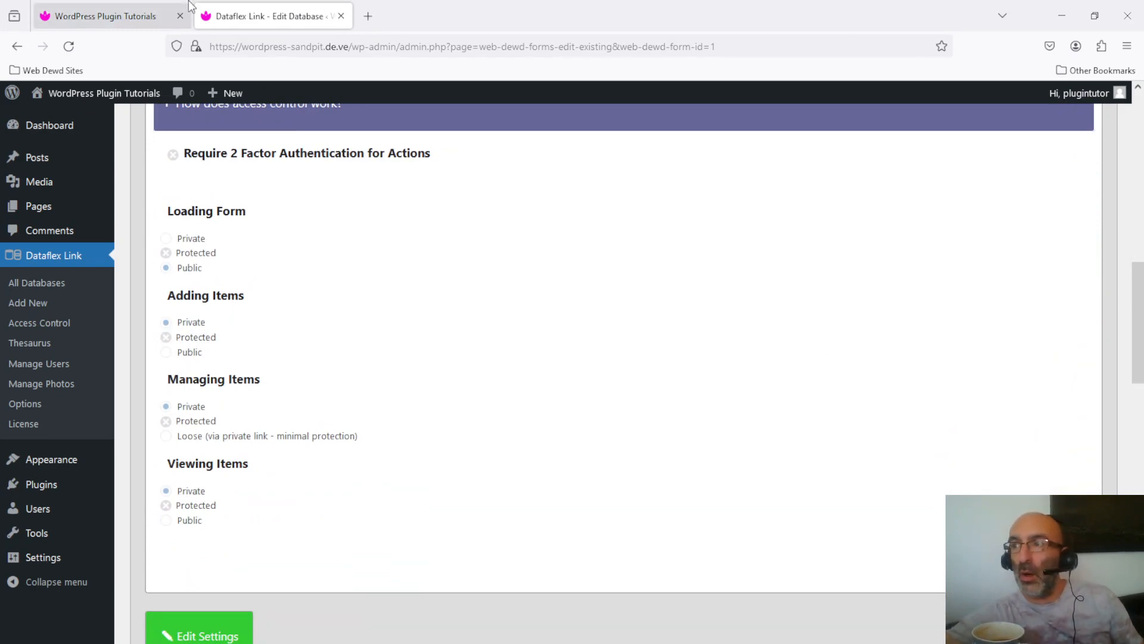
- Open the live site in a new tab, exit its padlock prompt, then return to the admin settings
{"action": "mouse_move", "coordinate": [101, 95]}
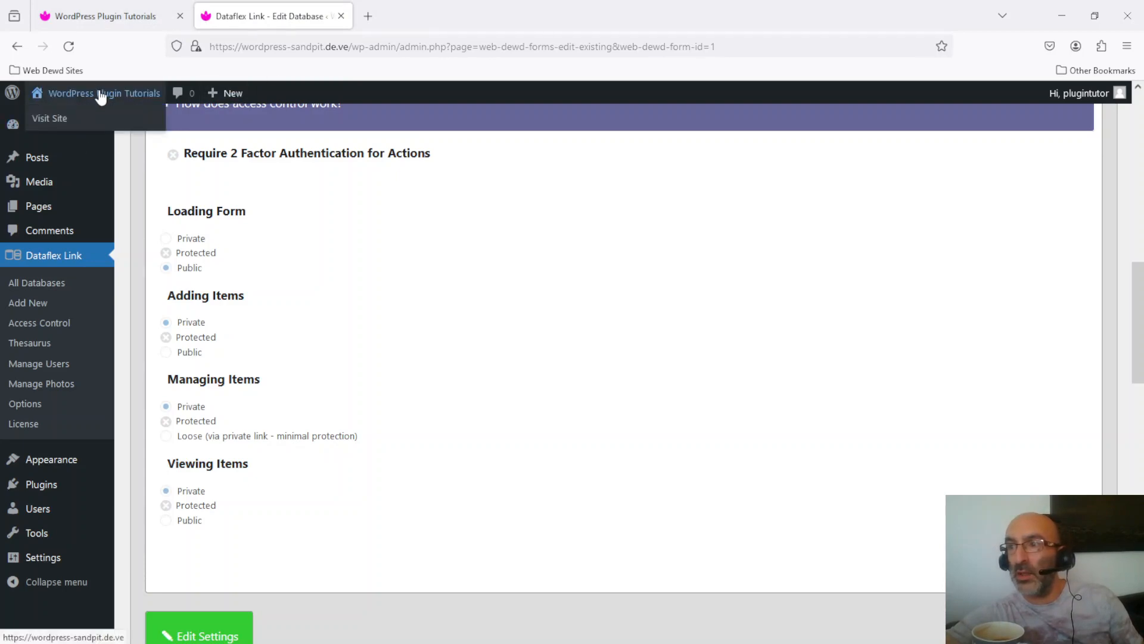
{"action": "right_click", "coordinate": [101, 97]}
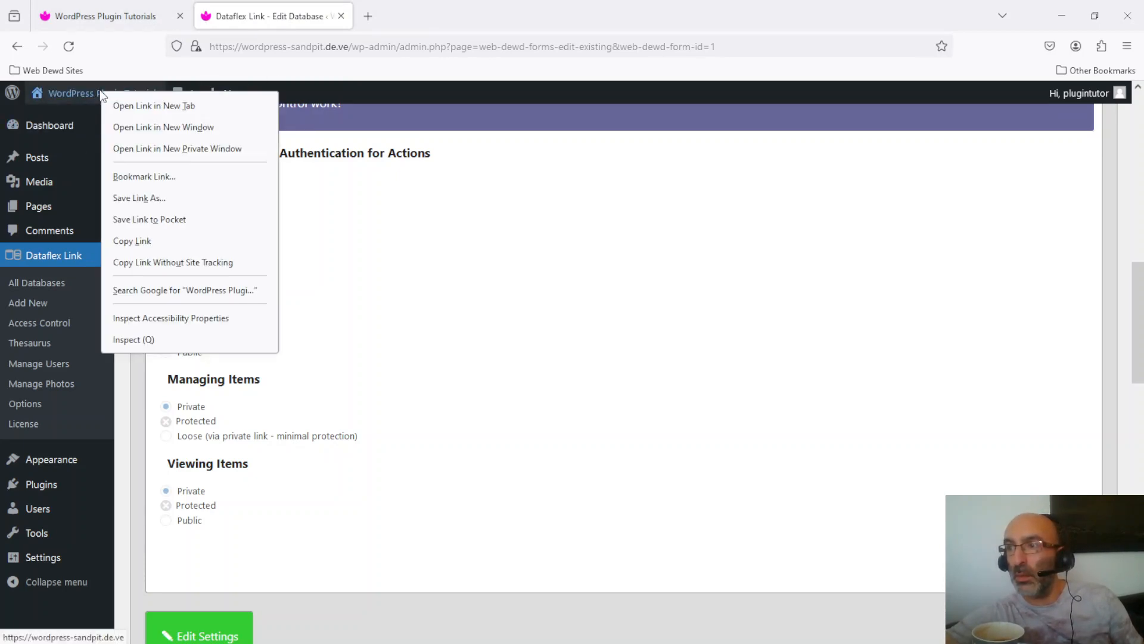
{"action": "left_click", "coordinate": [137, 106]}
{"action": "left_click", "coordinate": [450, 7]}
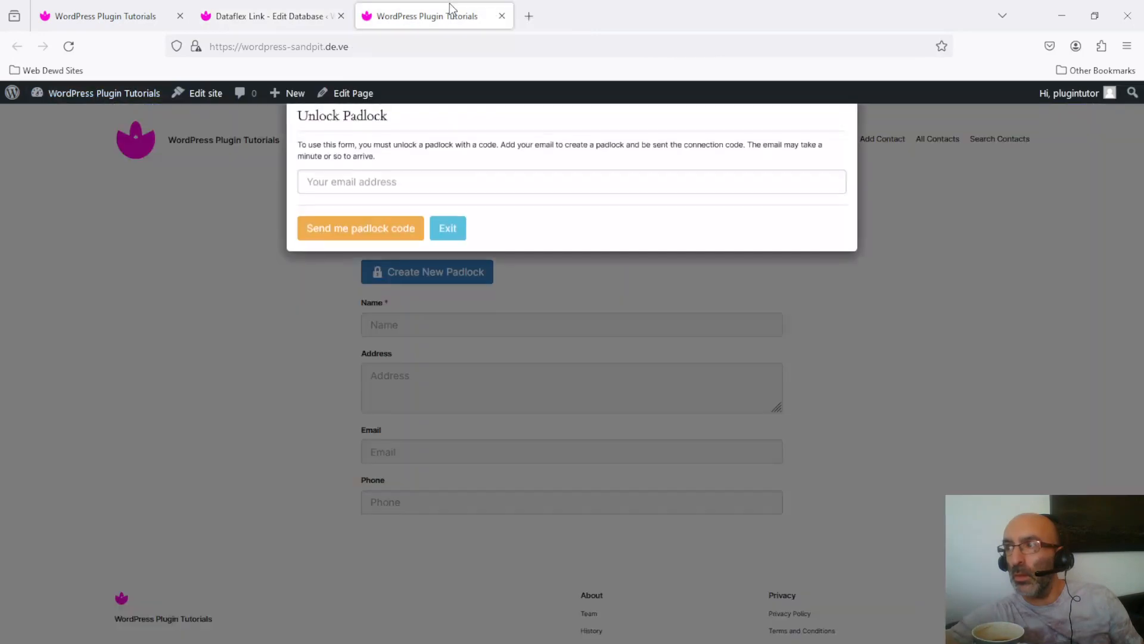
{"action": "left_click", "coordinate": [448, 244]}
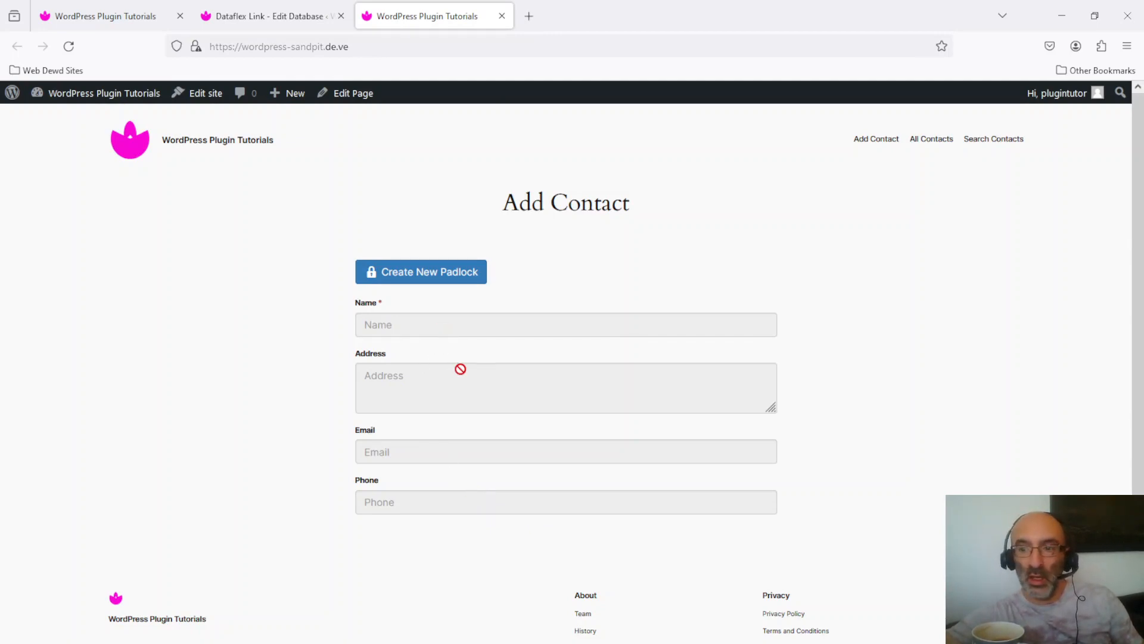
{"action": "left_click", "coordinate": [260, 18]}
{"action": "left_click", "coordinate": [100, 16]}
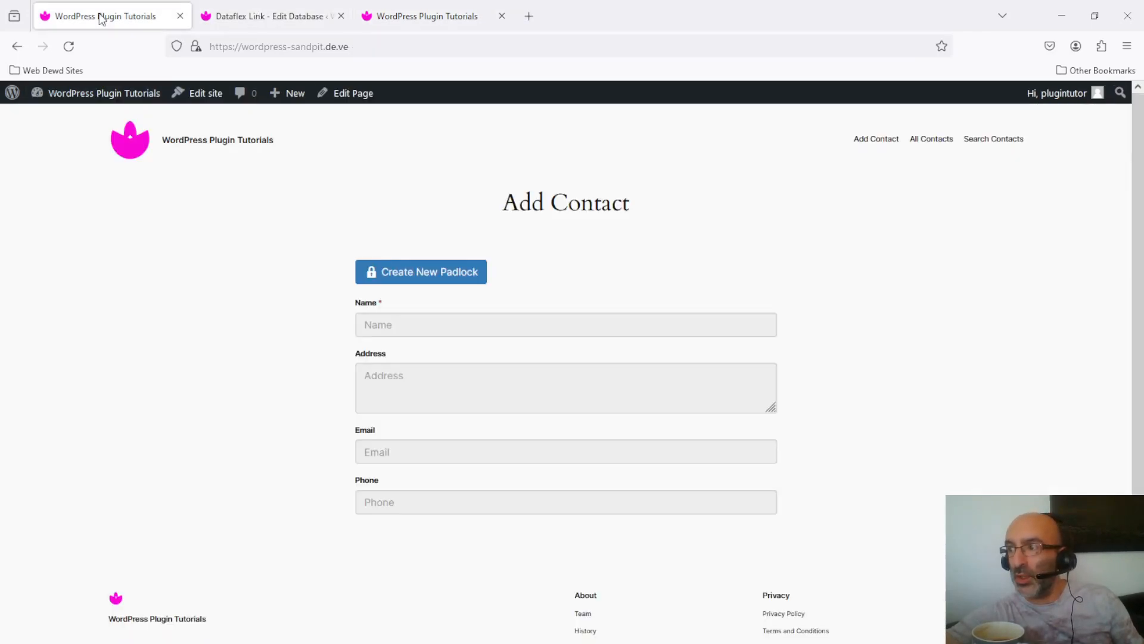
{"action": "left_click", "coordinate": [255, 4]}
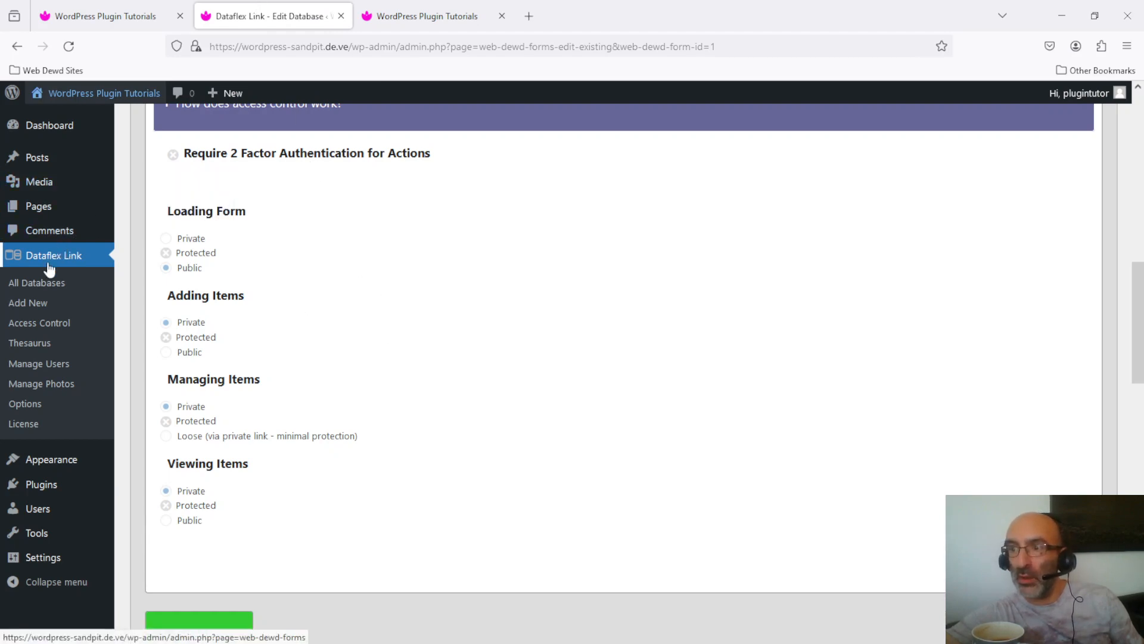
- From All Databases, edit Search contacts and expand its Database Settings and Access Control sections
{"action": "left_click", "coordinate": [52, 288]}
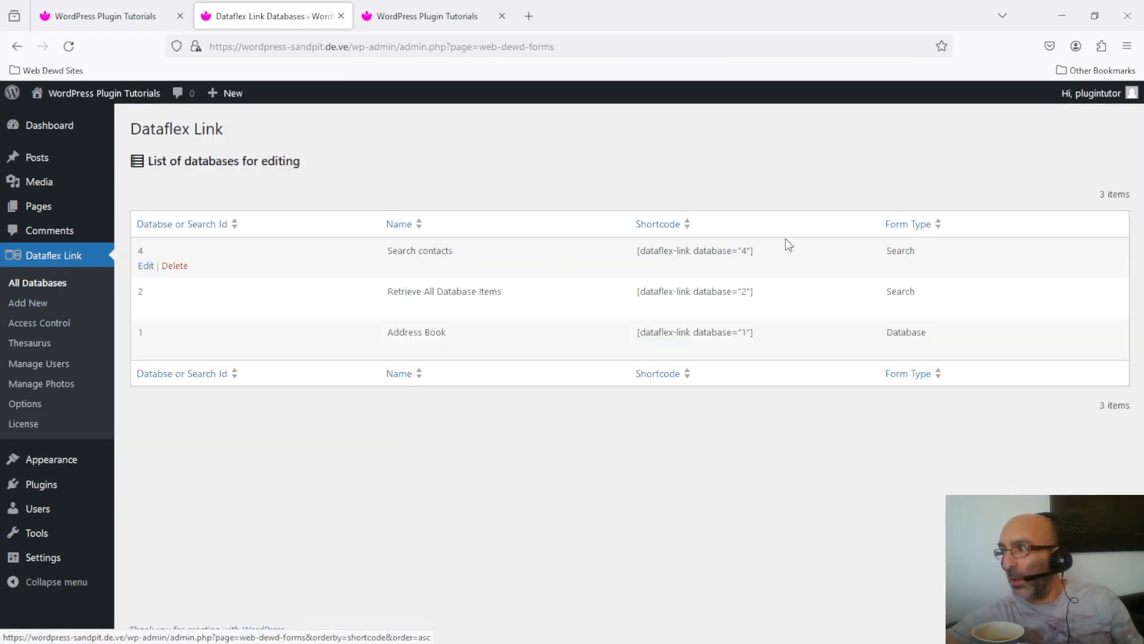
{"action": "left_click", "coordinate": [145, 266]}
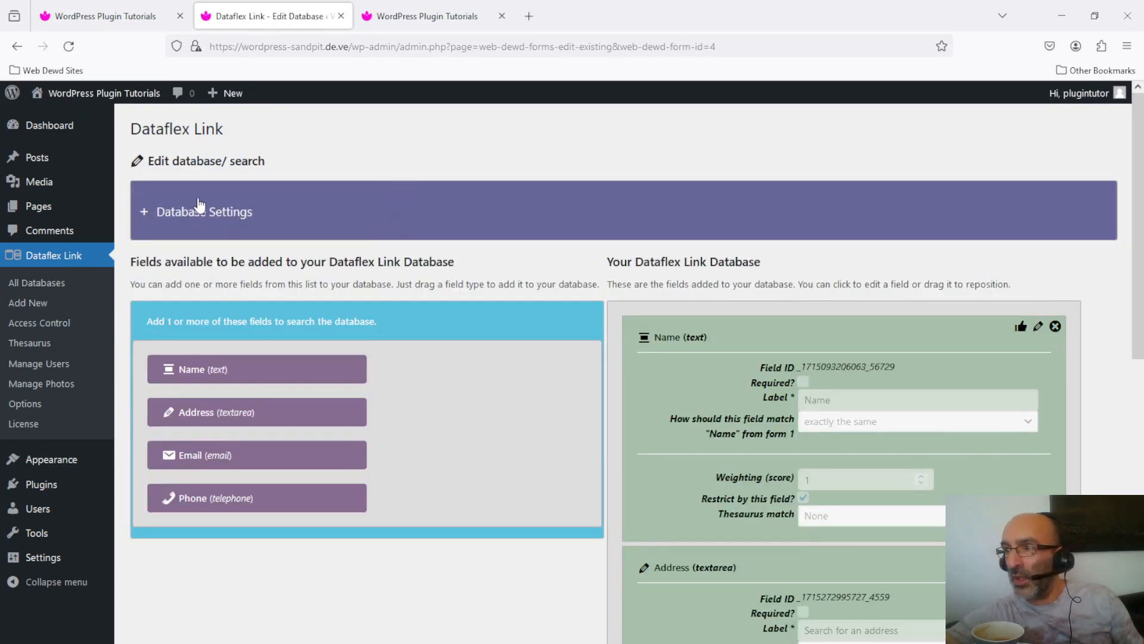
{"action": "left_click", "coordinate": [209, 225]}
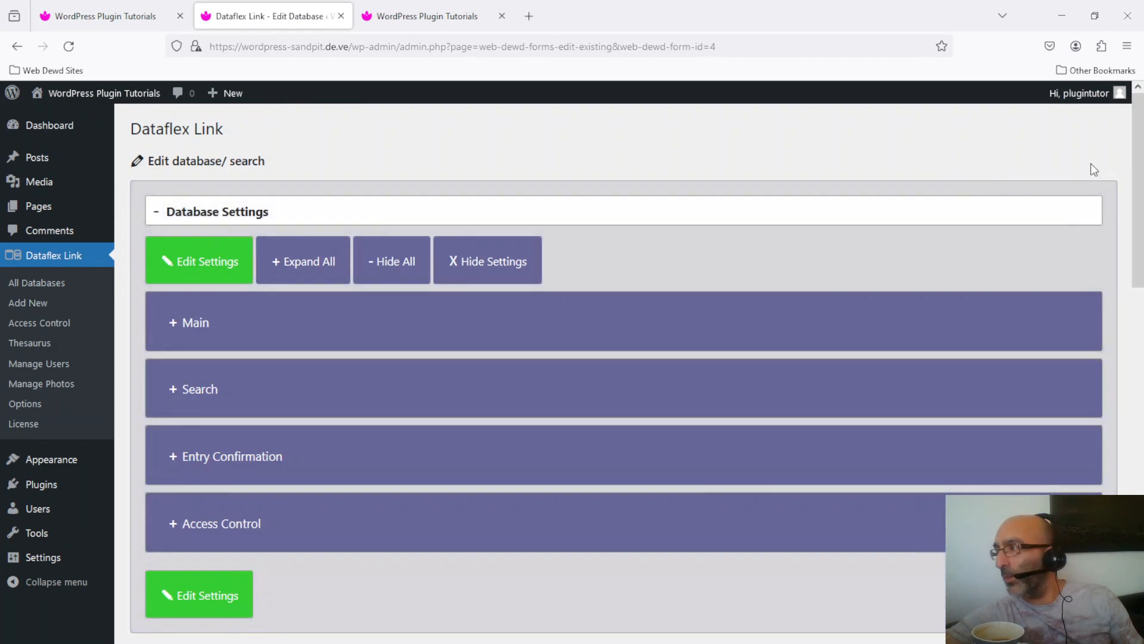
{"action": "left_click_drag", "start_coordinate": [1139, 167], "coordinate": [1139, 279]}
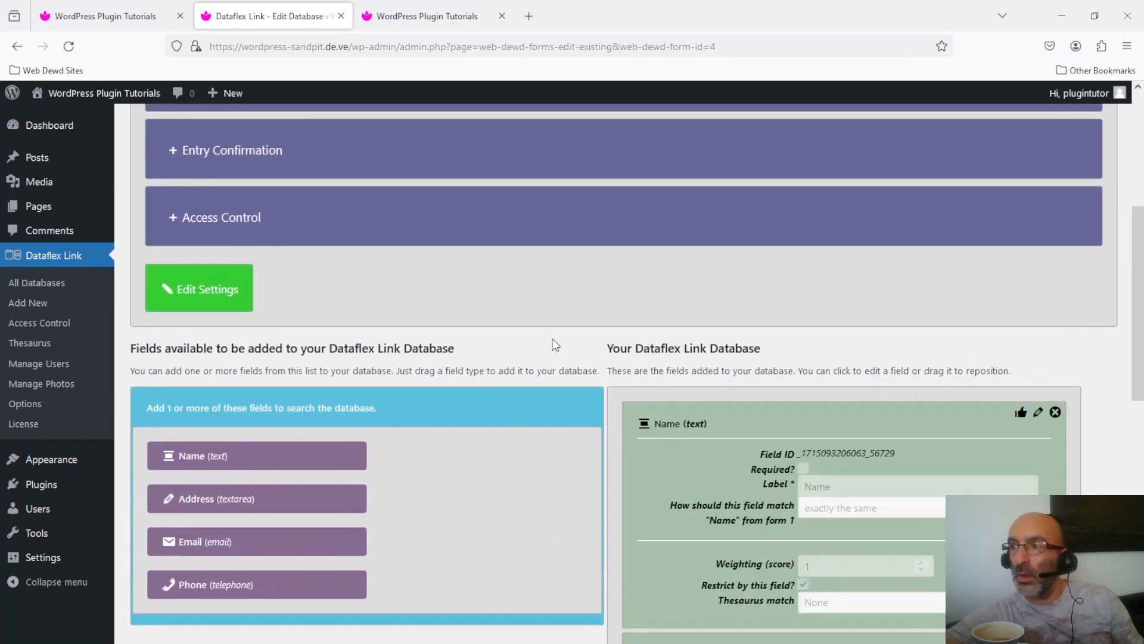
{"action": "left_click", "coordinate": [207, 223]}
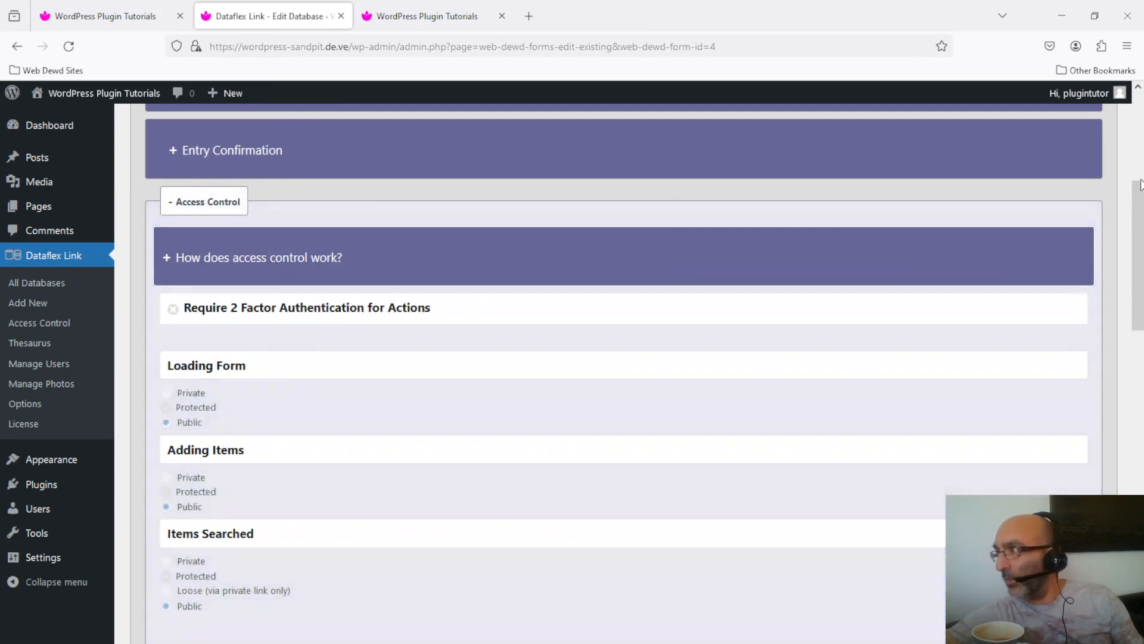
{"action": "left_click_drag", "start_coordinate": [1143, 210], "coordinate": [1142, 255]}
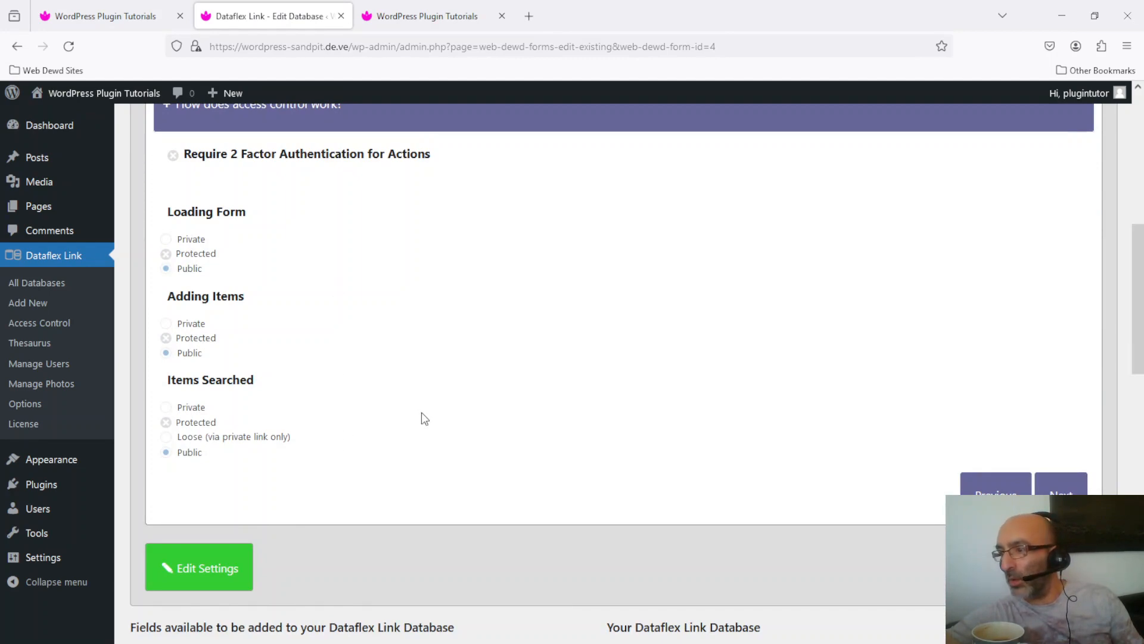
- On the site's Search Contacts page, search for the name 'john' and dismiss the submission error
{"action": "left_click", "coordinate": [89, 12]}
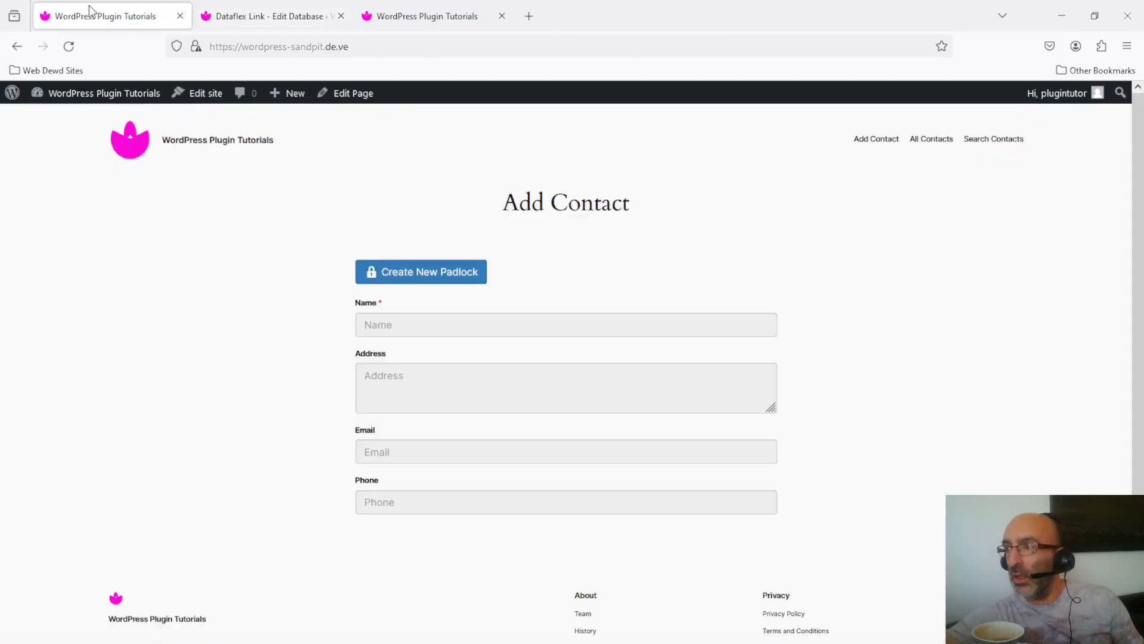
{"action": "left_click", "coordinate": [995, 145]}
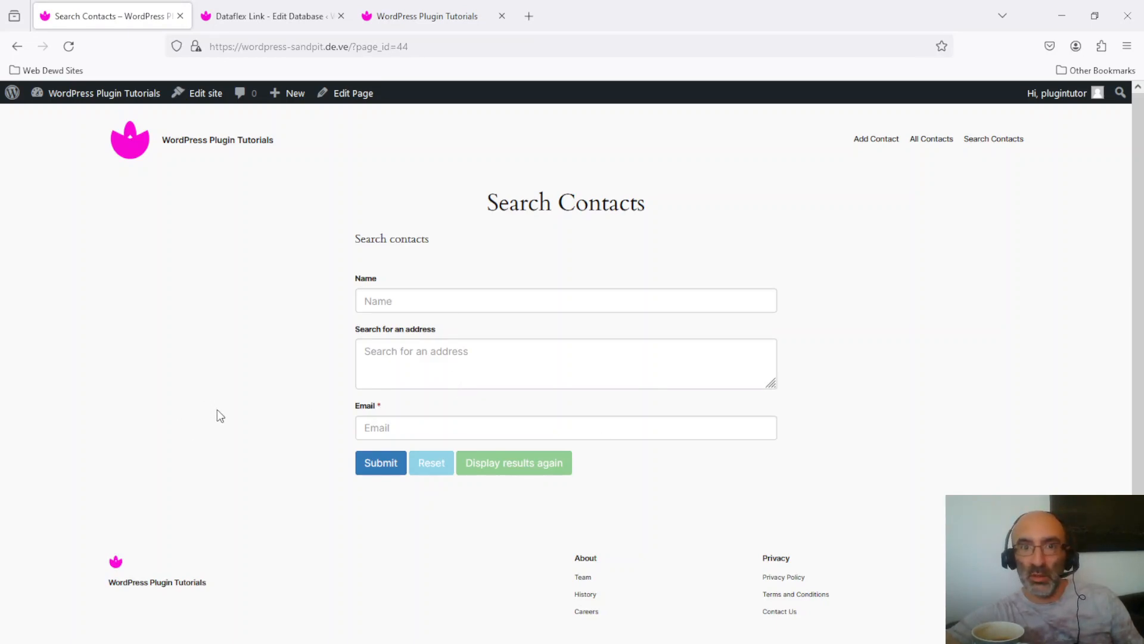
{"action": "left_click", "coordinate": [548, 299]}
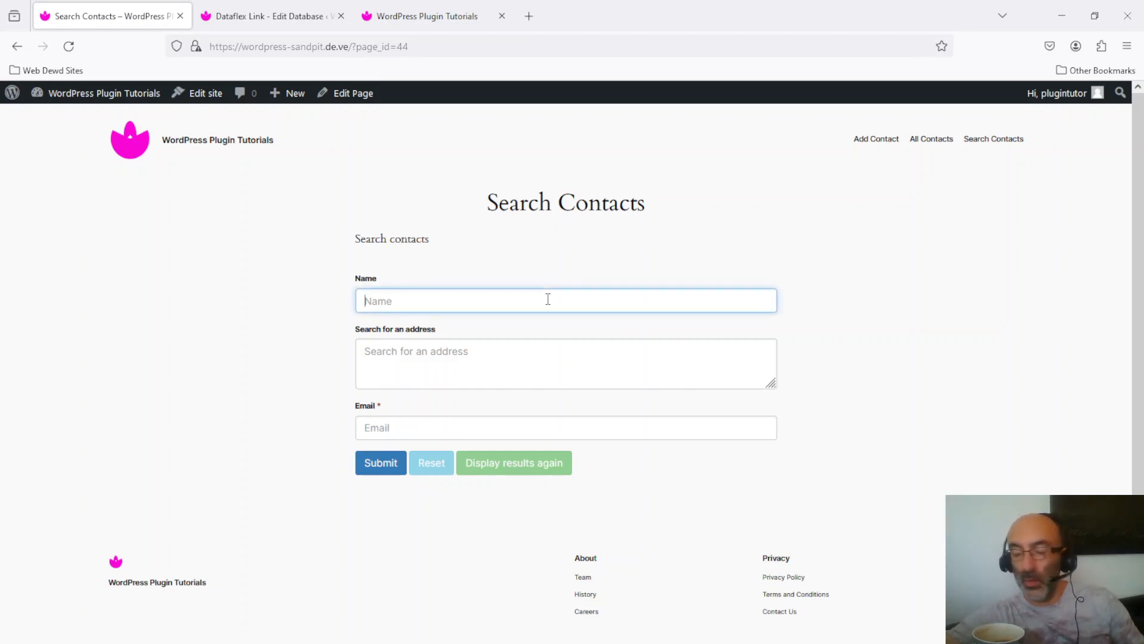
{"action": "type", "text": "john"}
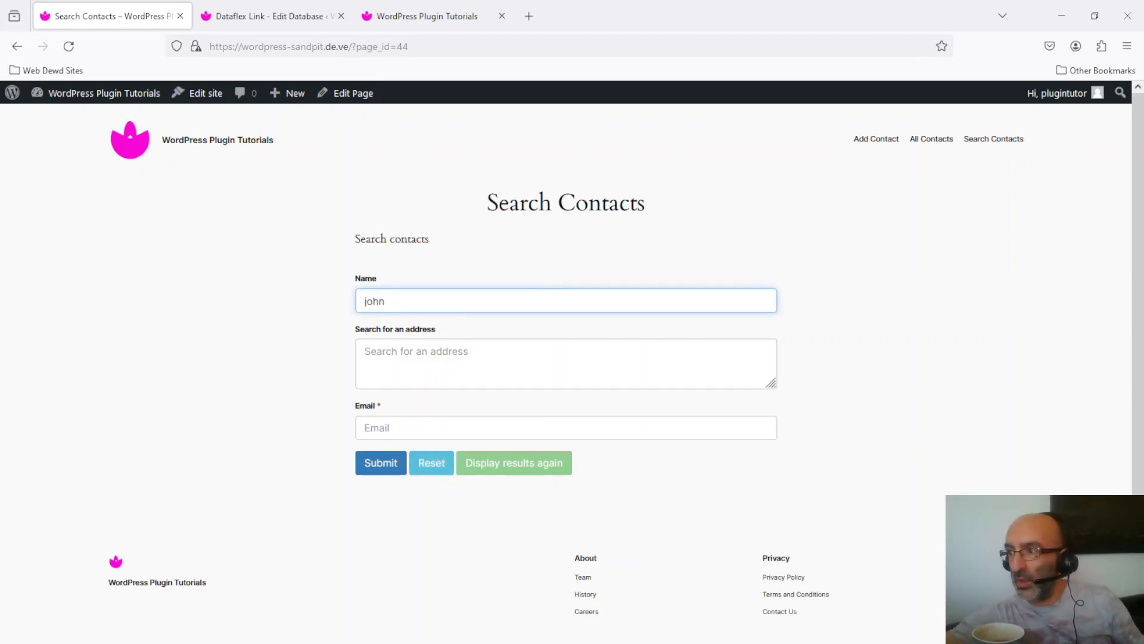
{"action": "left_click", "coordinate": [456, 437]}
{"action": "left_click", "coordinate": [376, 464]}
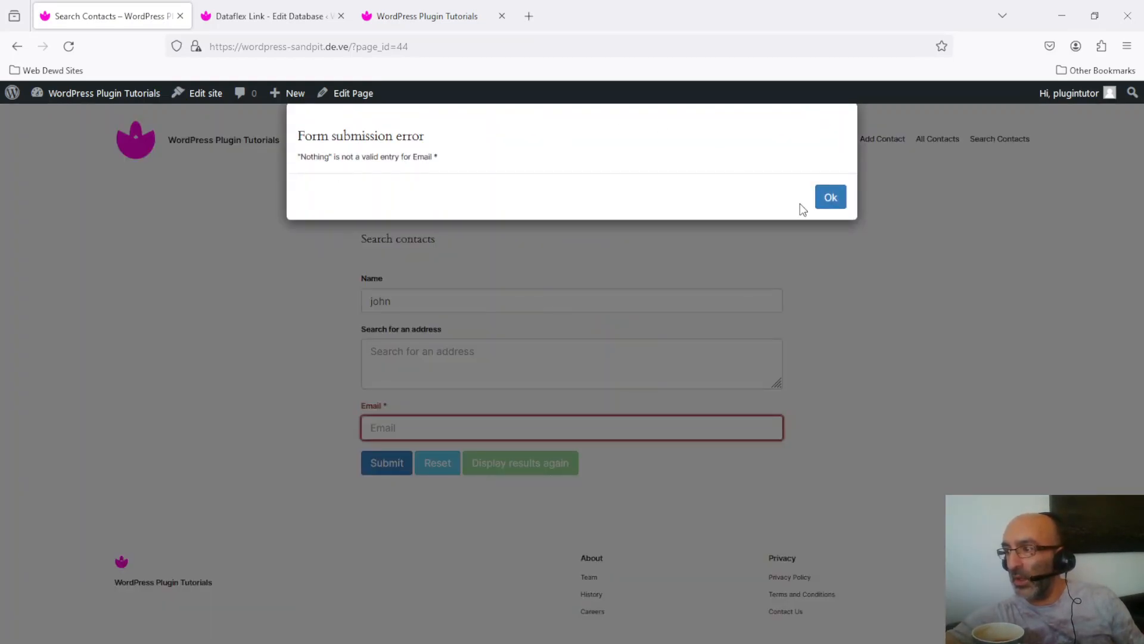
{"action": "left_click", "coordinate": [830, 210]}
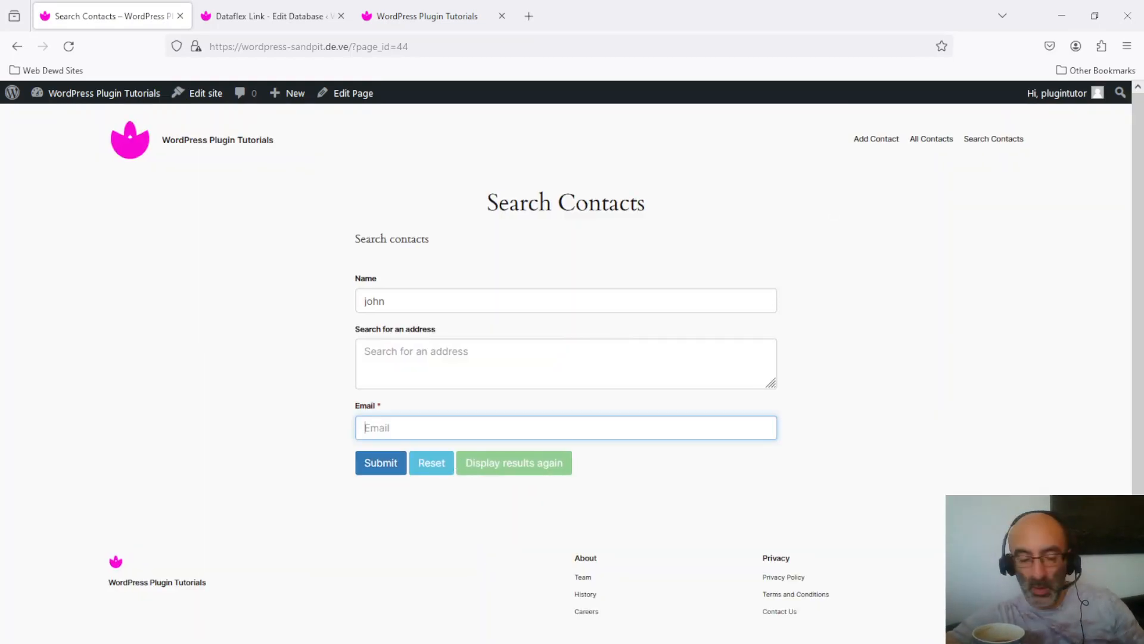
- Add a test e-mail address, resubmit, and dismiss the 'Permission to search database is denied' message
{"action": "type", "text": "t"}
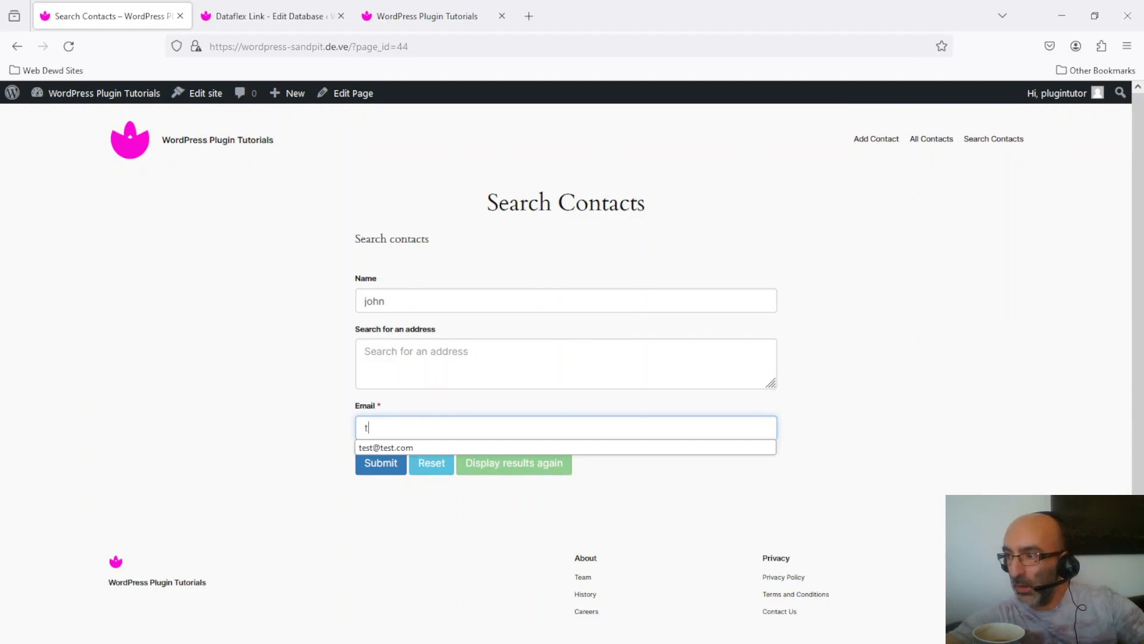
{"action": "key", "text": "Return"}
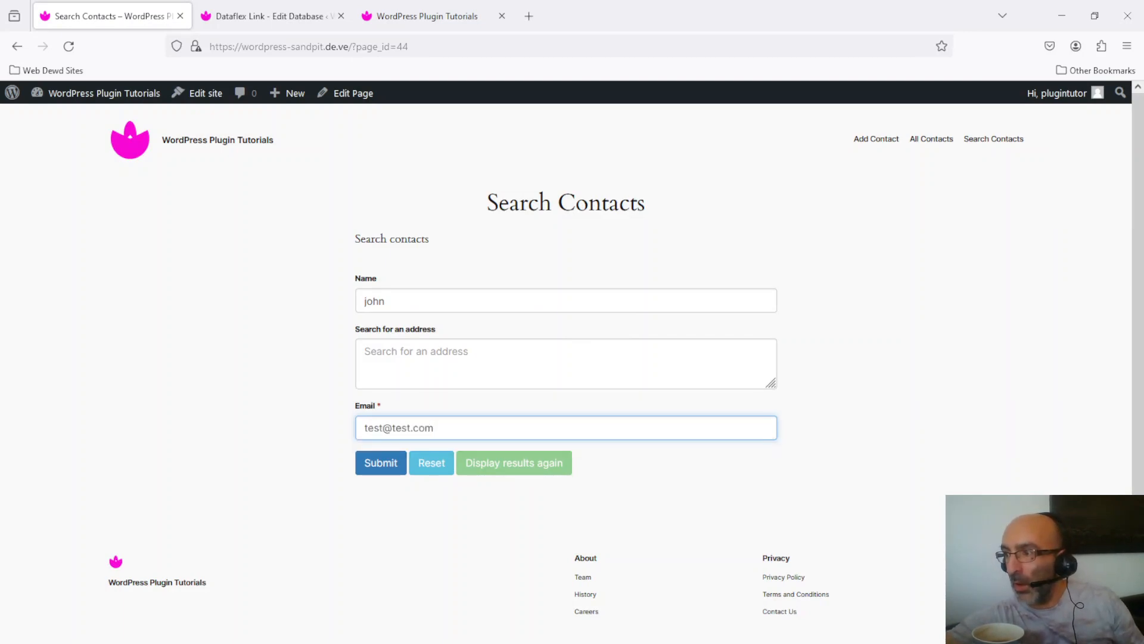
{"action": "double_click", "coordinate": [384, 428]}
{"action": "left_click_drag", "start_coordinate": [371, 475], "coordinate": [404, 465]}
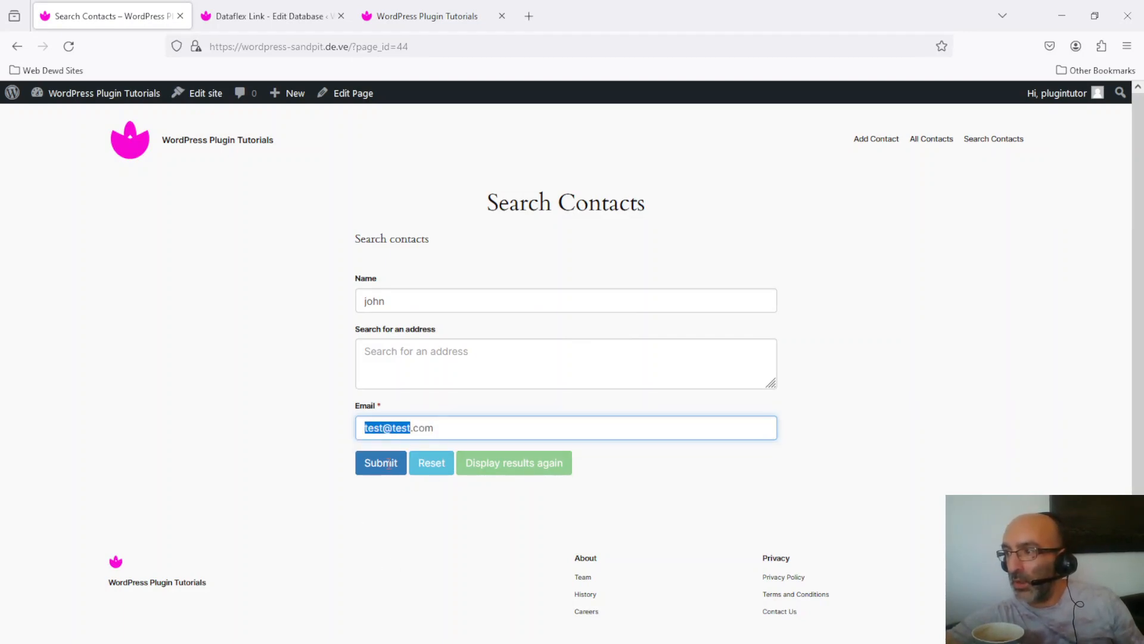
{"action": "left_click", "coordinate": [393, 429]}
{"action": "left_click", "coordinate": [417, 585]}
{"action": "left_click", "coordinate": [382, 467]}
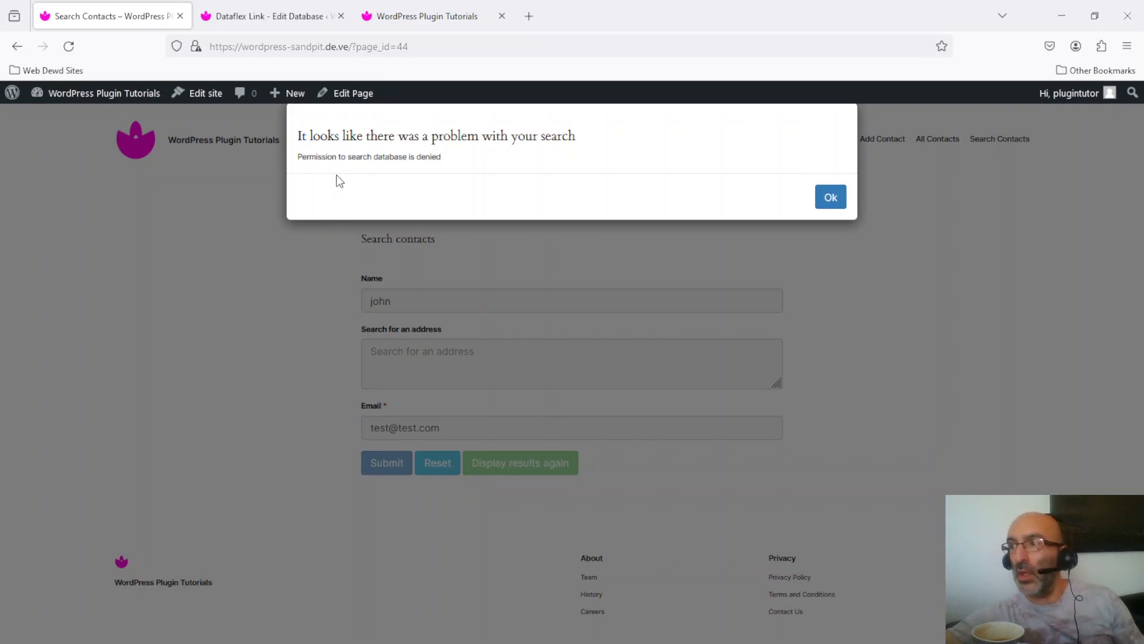
{"action": "left_click", "coordinate": [833, 198]}
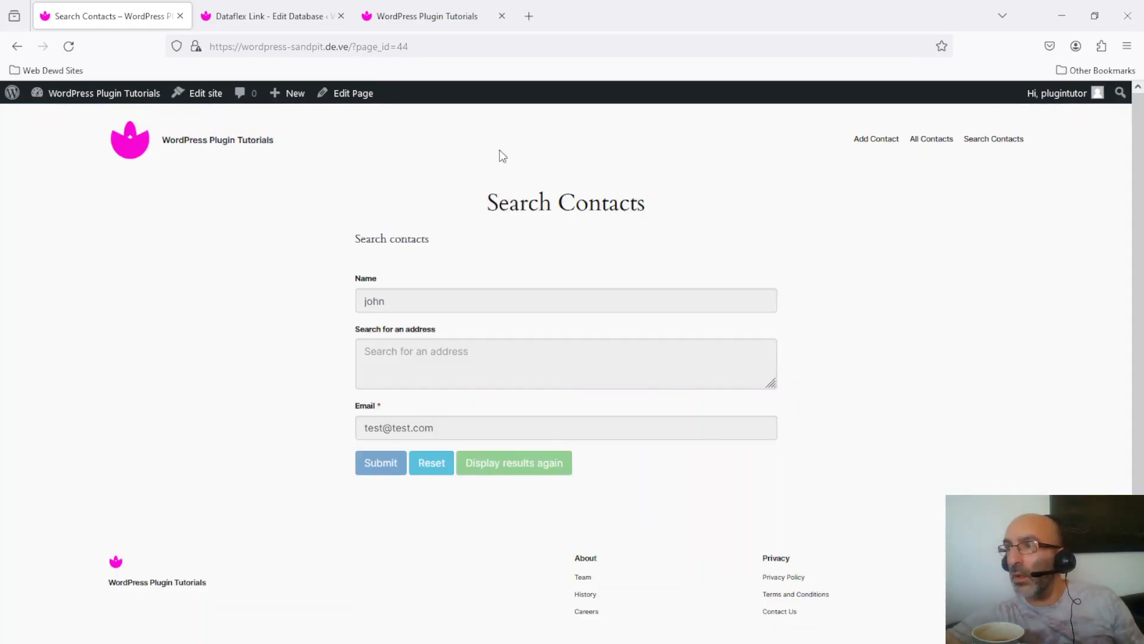
- Disable the mandatory Entry Owner's Email Address field, then view the site's Add Contact page
{"action": "left_click", "coordinate": [280, 18]}
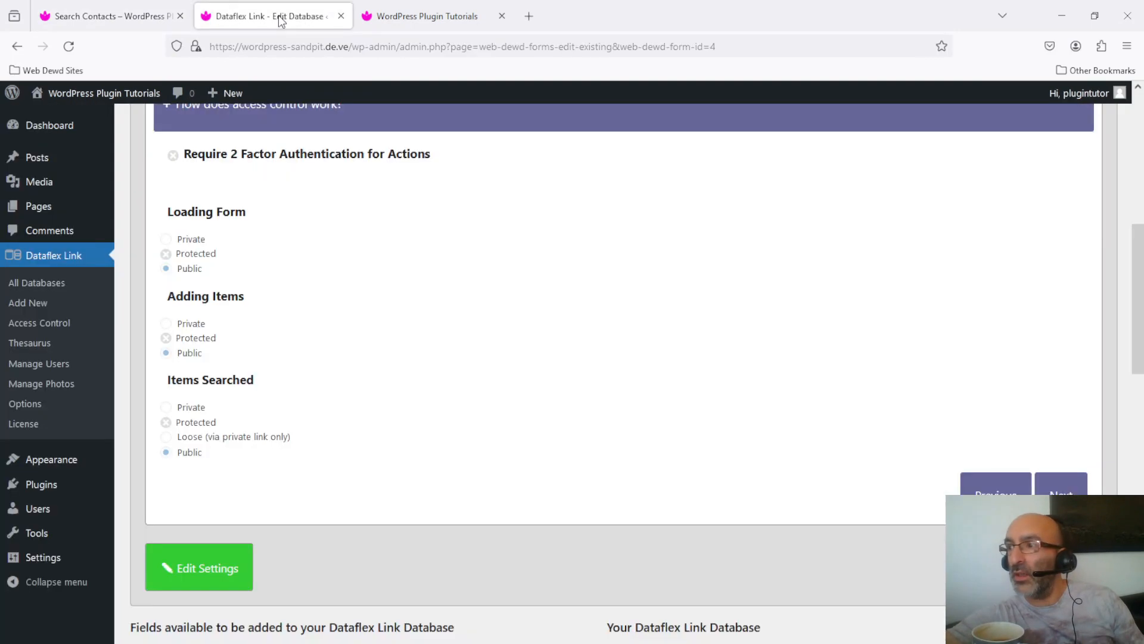
{"action": "left_click_drag", "start_coordinate": [1138, 283], "coordinate": [1139, 498]}
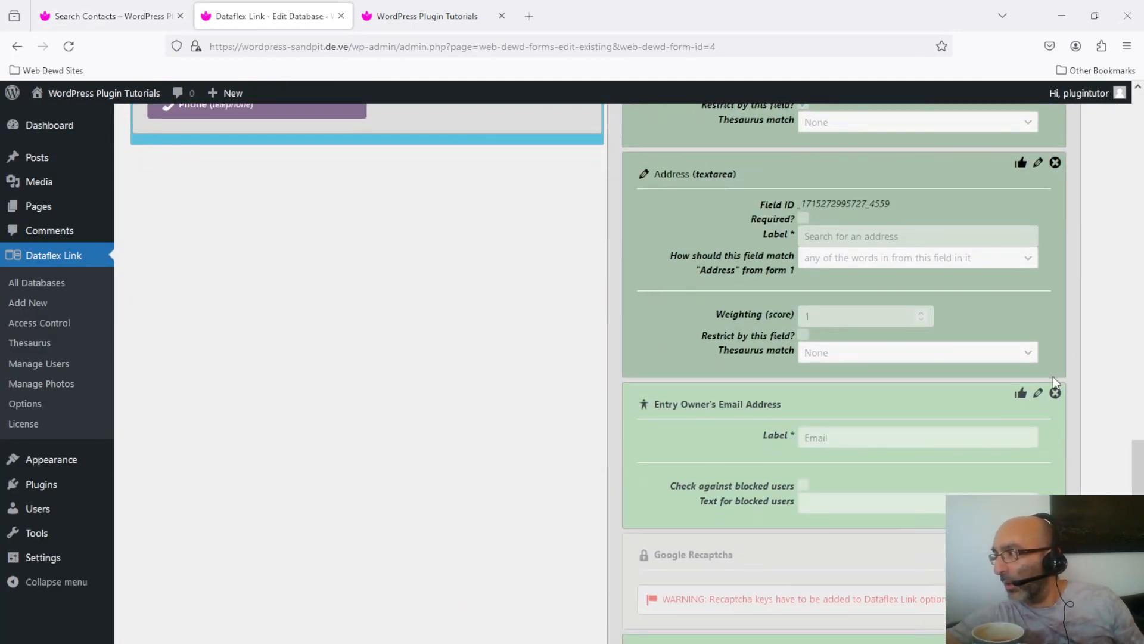
{"action": "left_click", "coordinate": [1055, 392]}
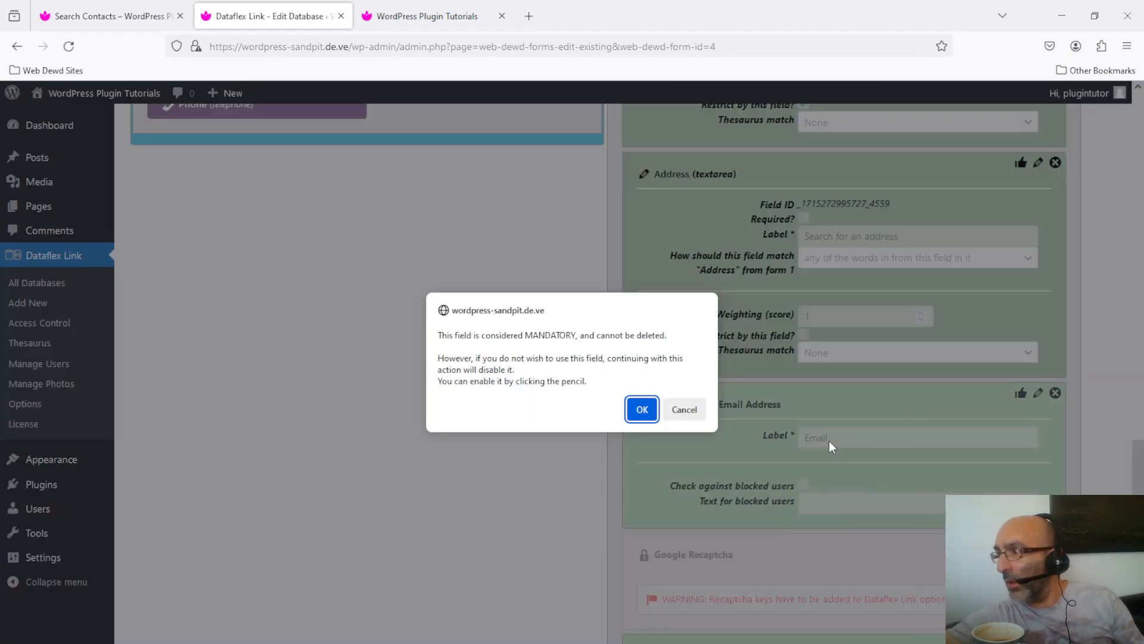
{"action": "left_click", "coordinate": [641, 409]}
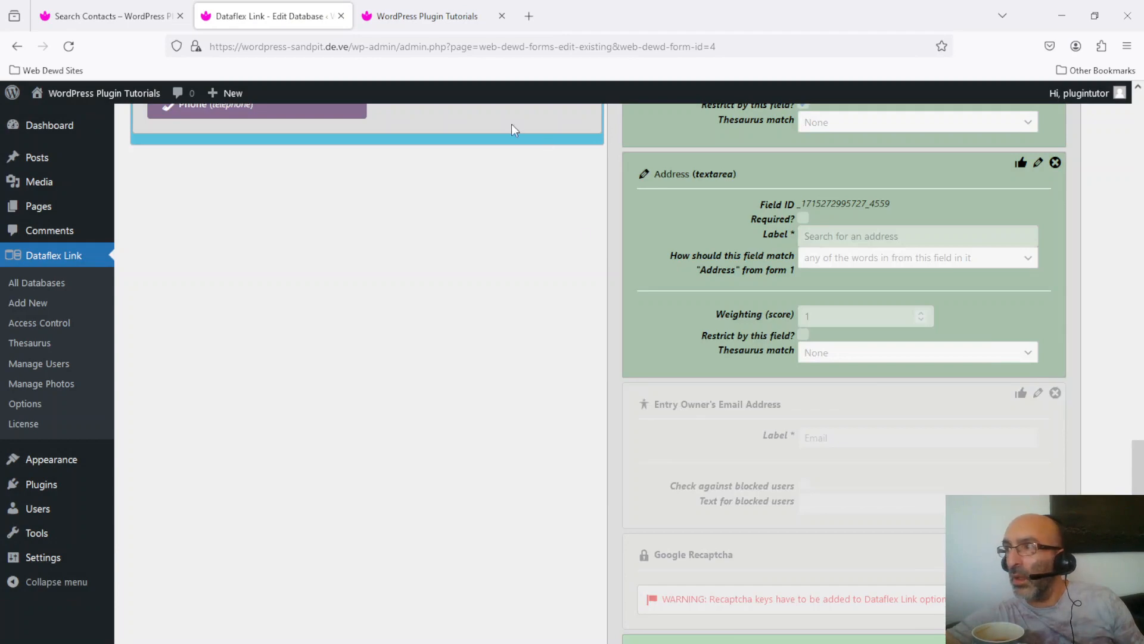
{"action": "left_click", "coordinate": [414, 24]}
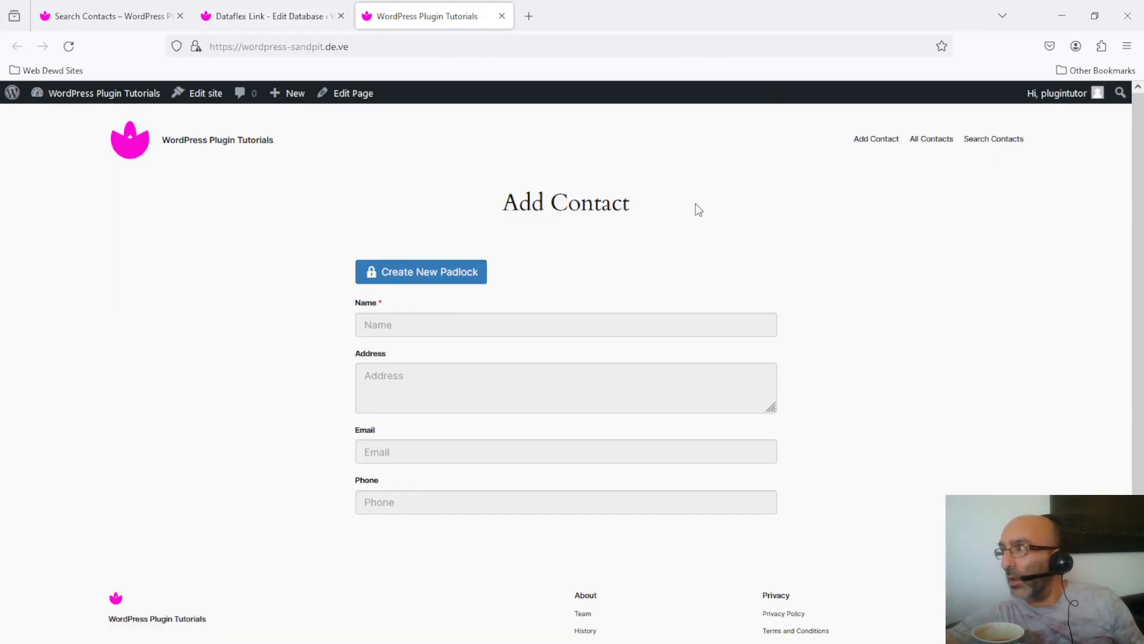
- Reload Search Contacts, search the Name field for 'john', and dismiss the permission-denied message
{"action": "left_click", "coordinate": [104, 13]}
{"action": "left_click", "coordinate": [68, 46]}
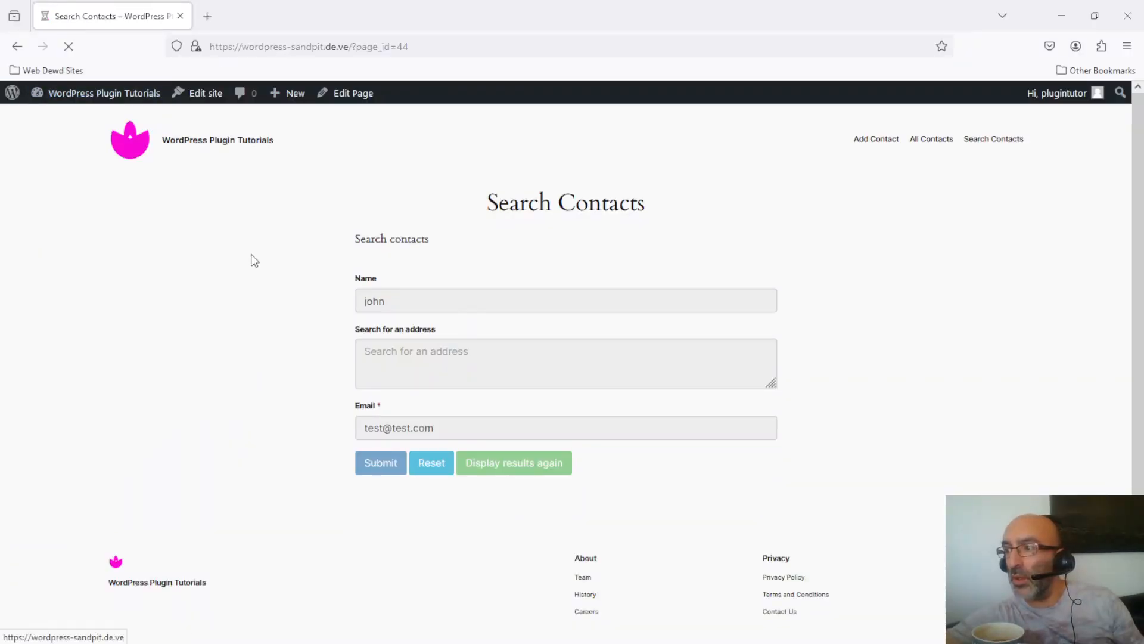
{"action": "left_click", "coordinate": [405, 295]}
{"action": "type", "text": "john"}
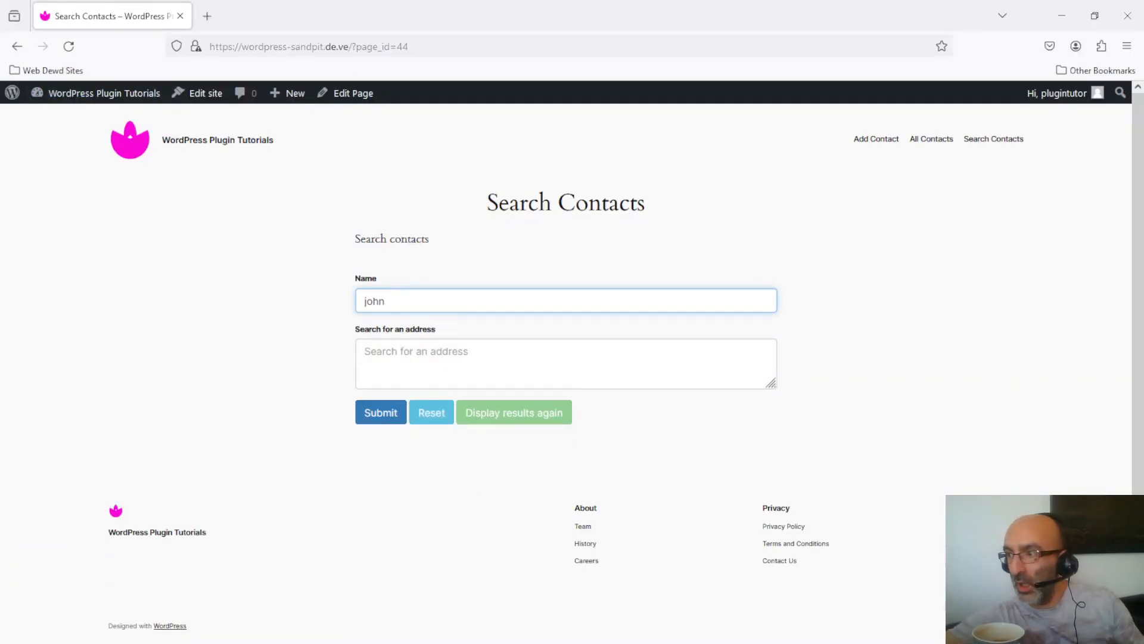
{"action": "left_click", "coordinate": [381, 417]}
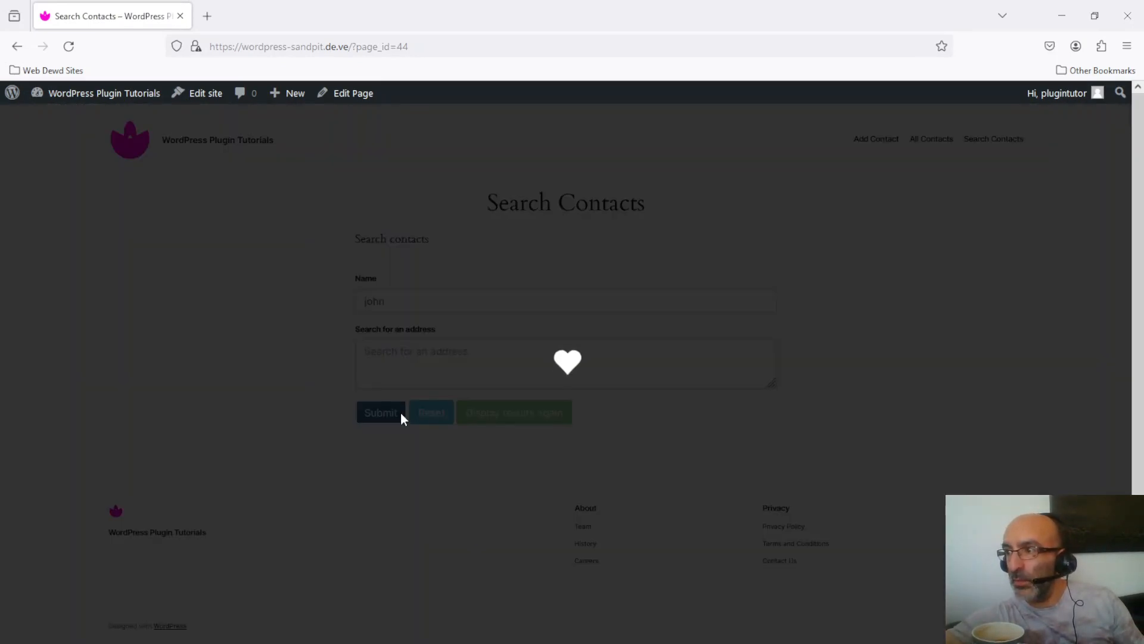
{"action": "left_click", "coordinate": [833, 199]}
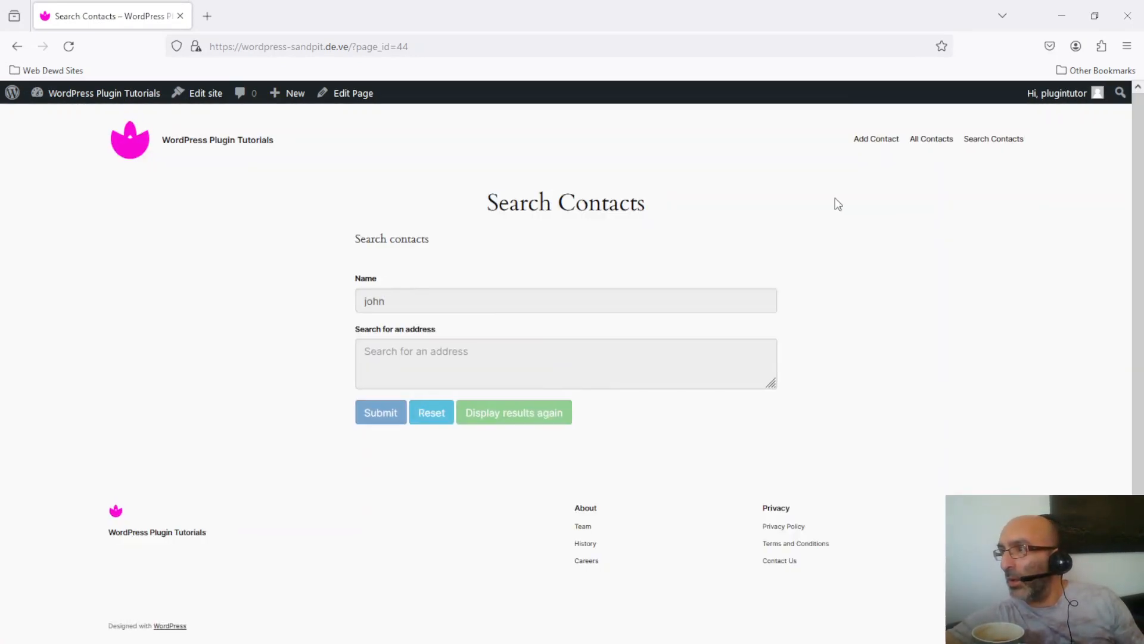
{"action": "left_click_drag", "start_coordinate": [465, 16], "coordinate": [399, 21]}
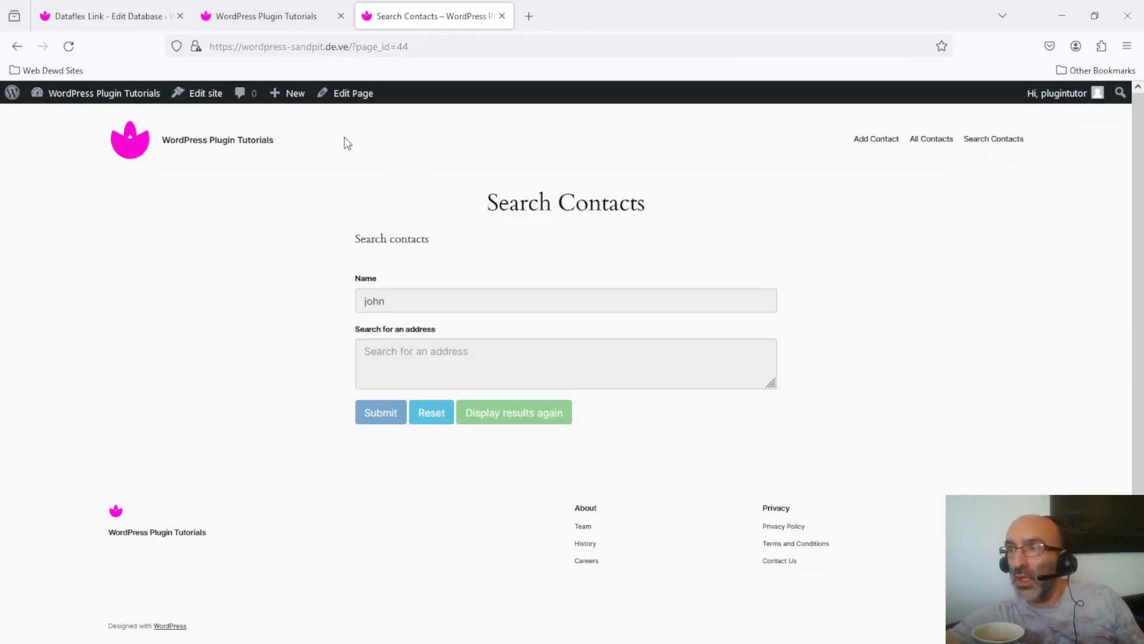
- Try switching Items Searched to Private and acknowledge the Entry Owner Required warning
{"action": "left_click", "coordinate": [115, 22]}
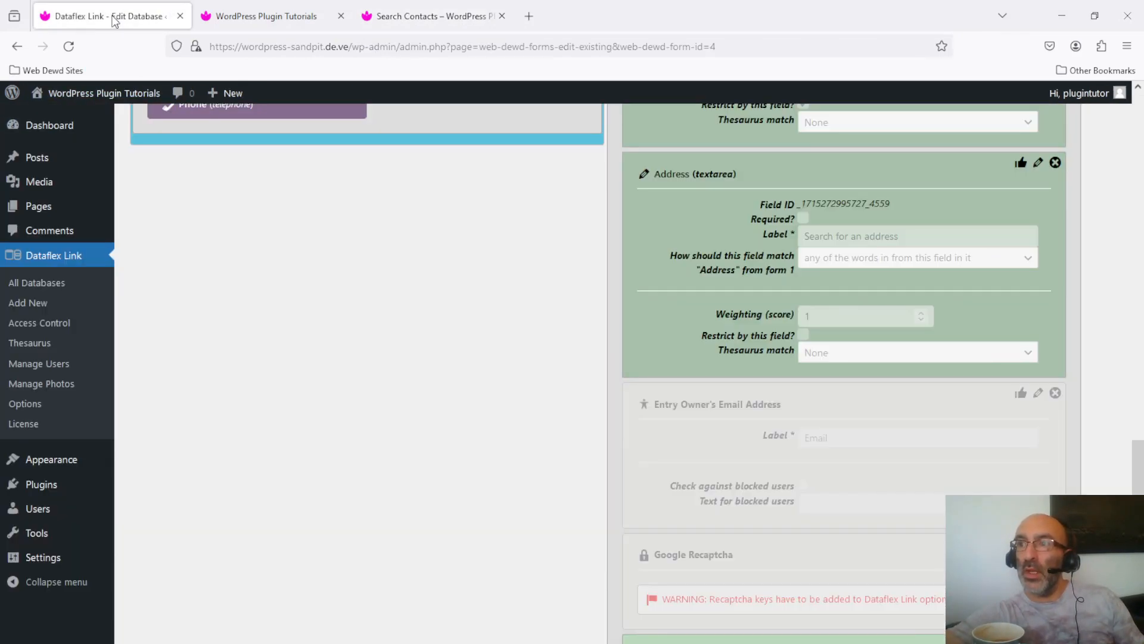
{"action": "left_click_drag", "start_coordinate": [1136, 468], "coordinate": [1132, 268]}
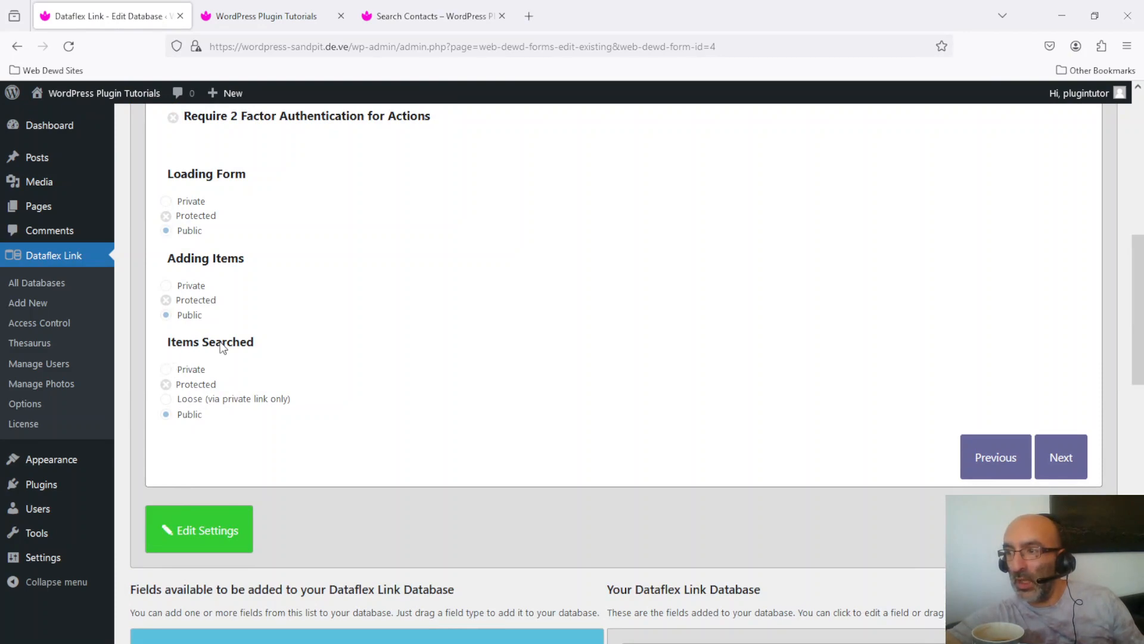
{"action": "left_click", "coordinate": [206, 530]}
{"action": "left_click", "coordinate": [171, 371]}
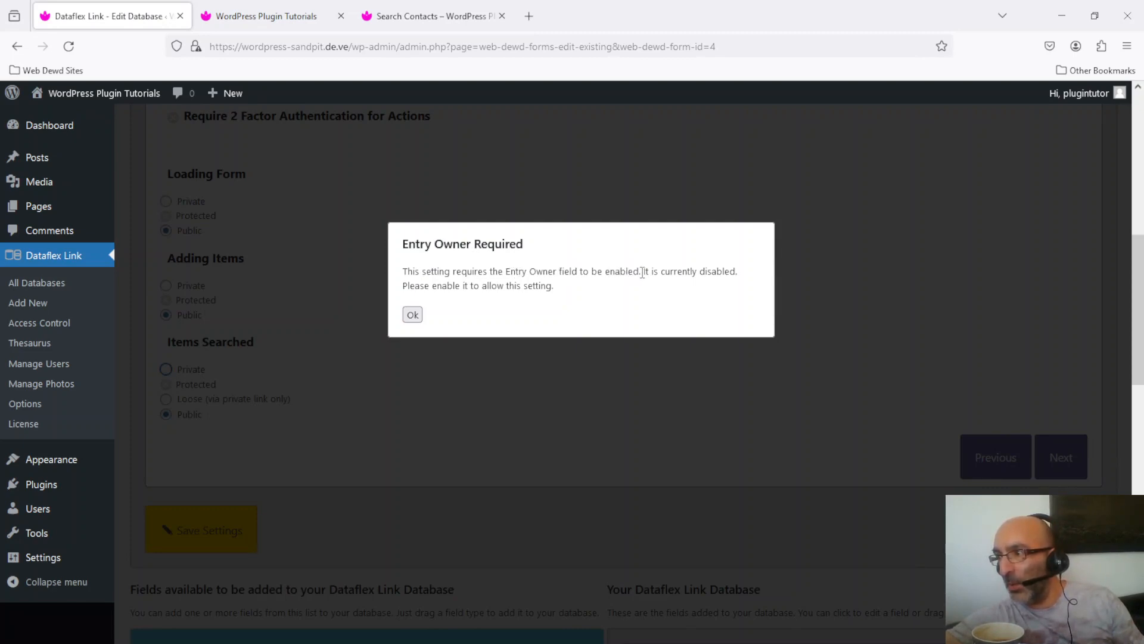
{"action": "left_click", "coordinate": [412, 315]}
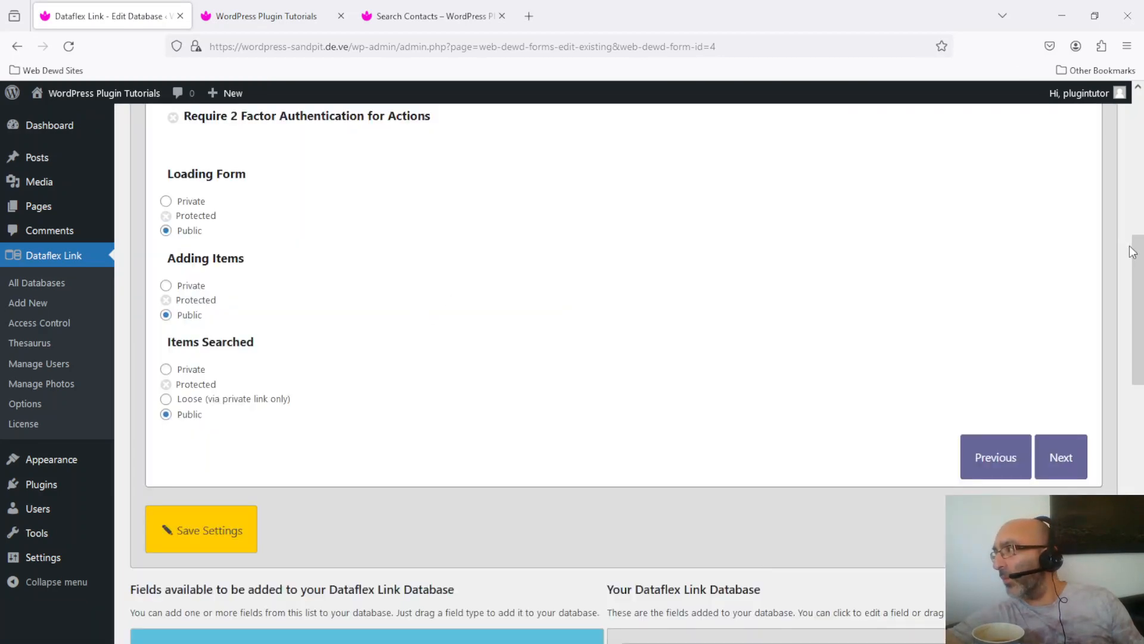
{"action": "left_click_drag", "start_coordinate": [1132, 250], "coordinate": [1143, 439]}
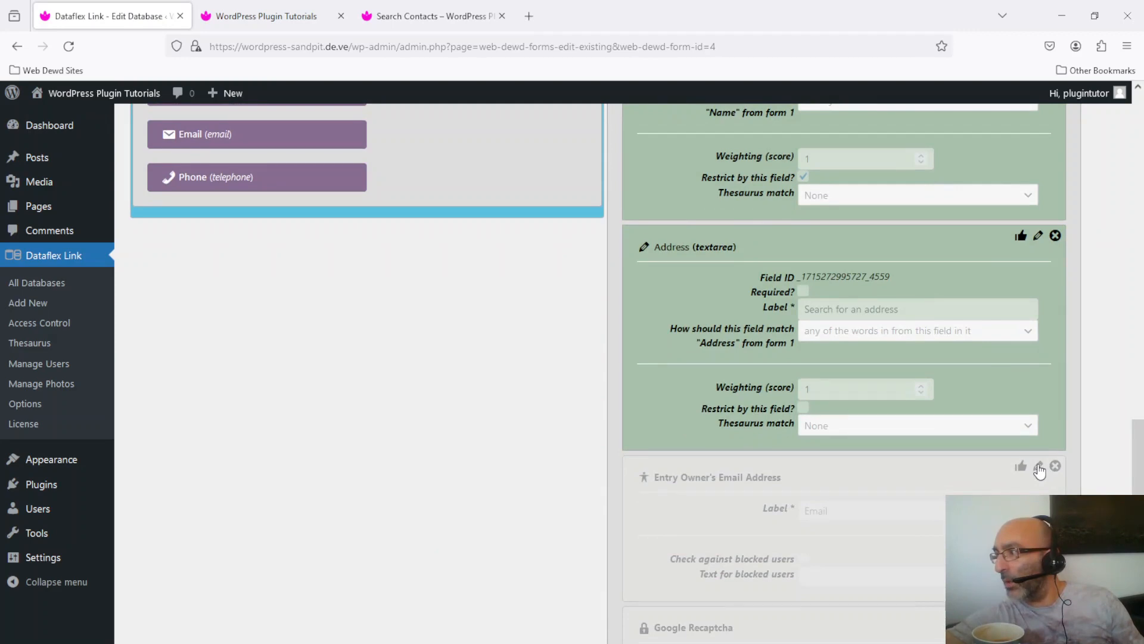
- Re-enable the Entry Owner's Email Address field and confirm the update
{"action": "left_click", "coordinate": [1038, 467]}
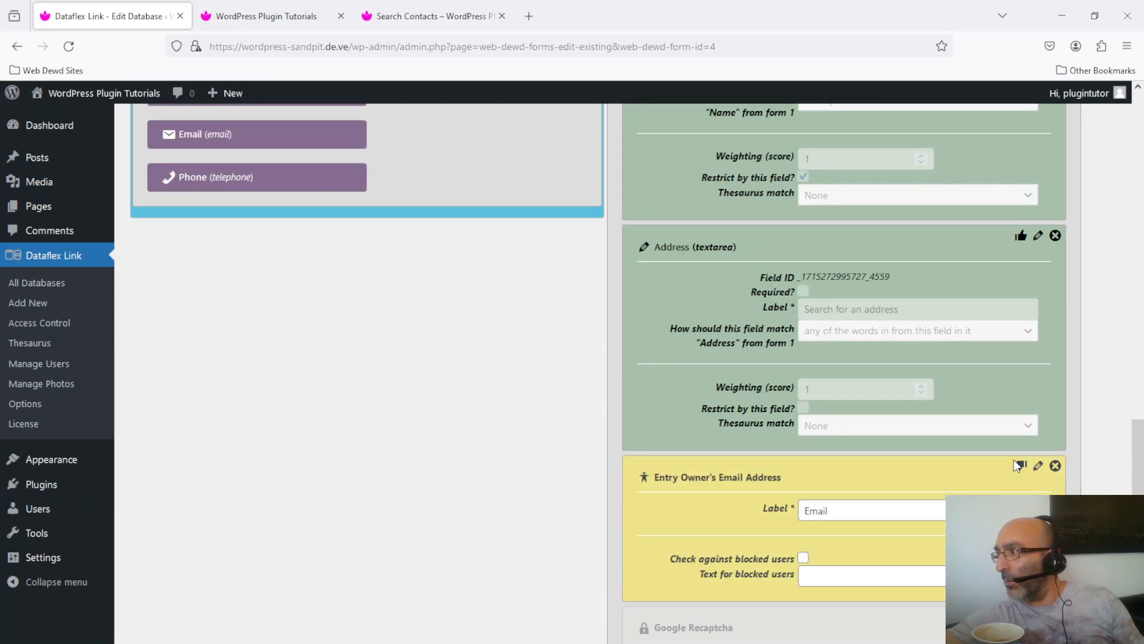
{"action": "left_click", "coordinate": [1021, 467]}
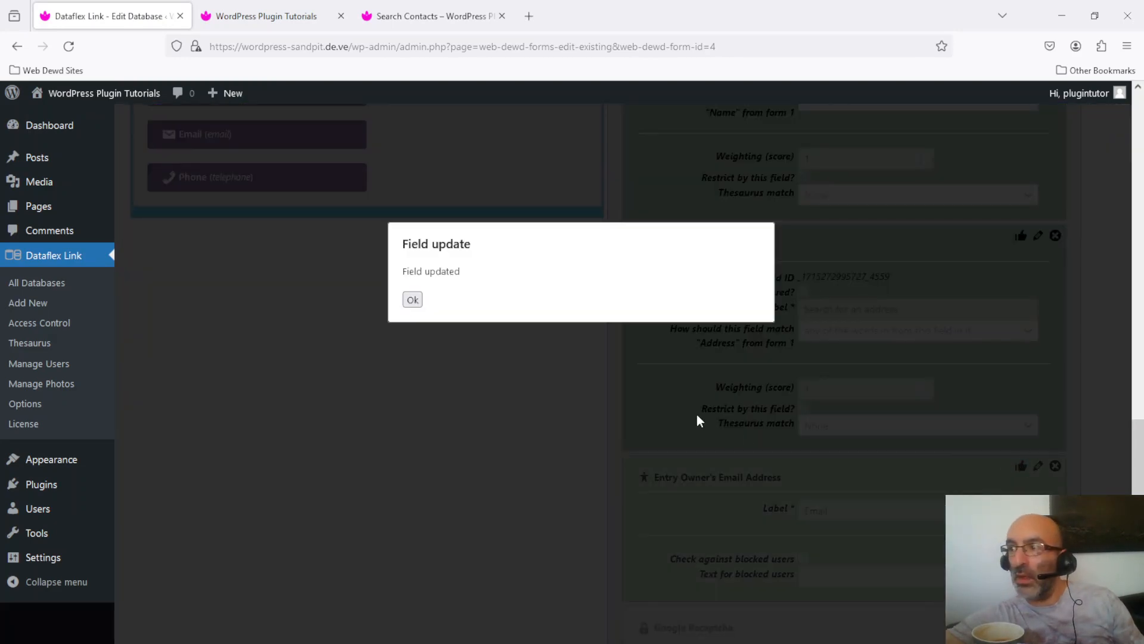
{"action": "left_click", "coordinate": [413, 300]}
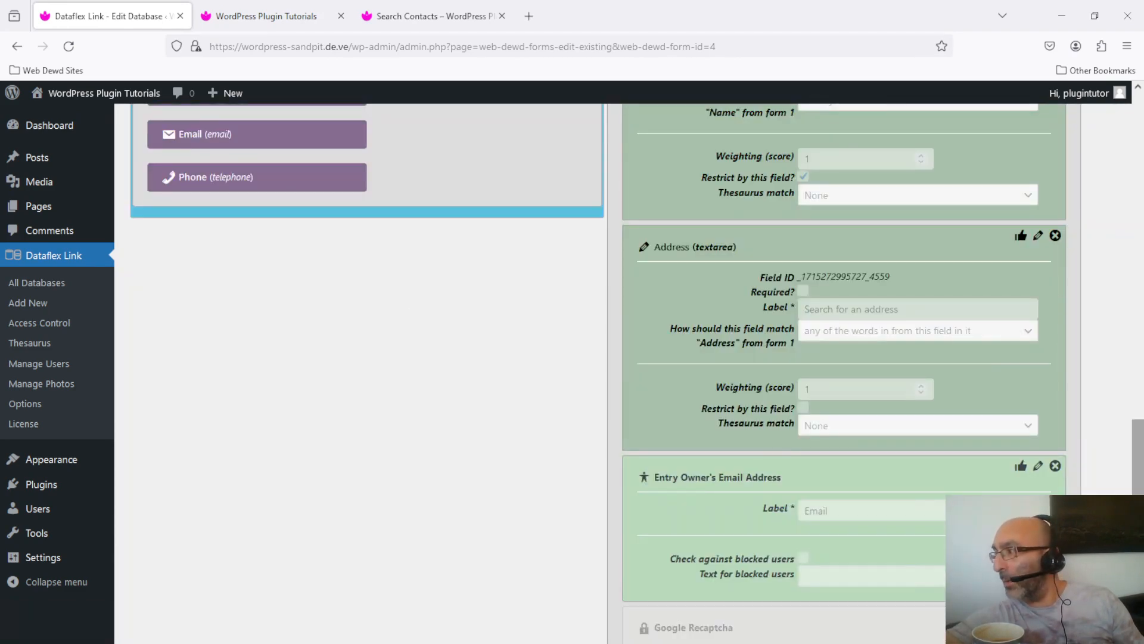
- Set Items Searched to Private and save the access settings
{"action": "left_click_drag", "start_coordinate": [1138, 521], "coordinate": [1125, 335]}
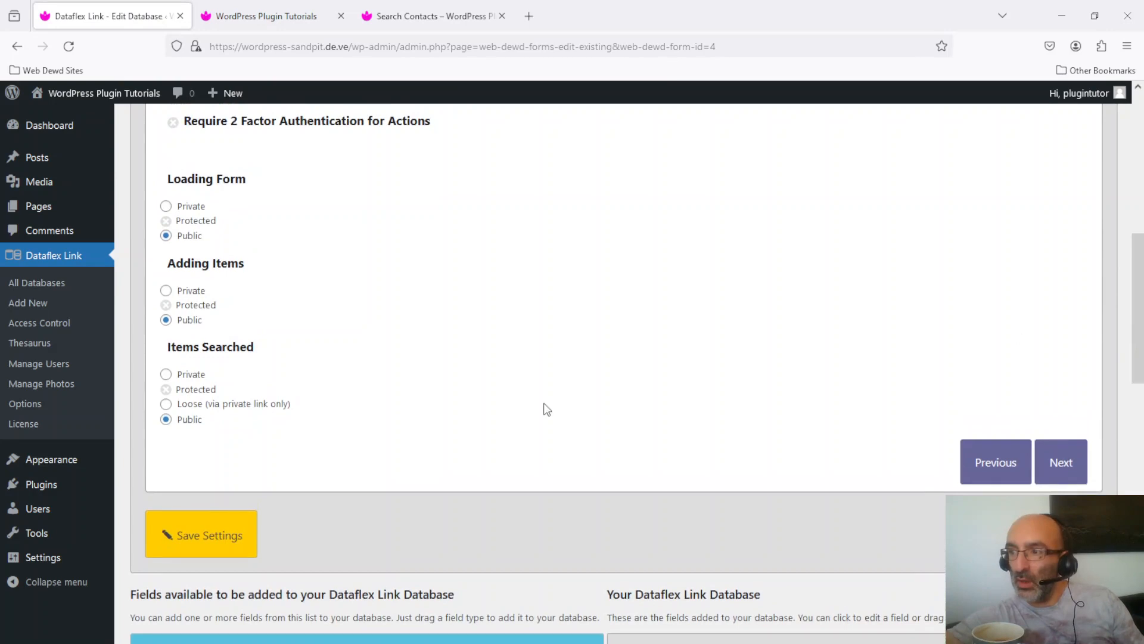
{"action": "left_click", "coordinate": [166, 375]}
{"action": "left_click", "coordinate": [216, 538]}
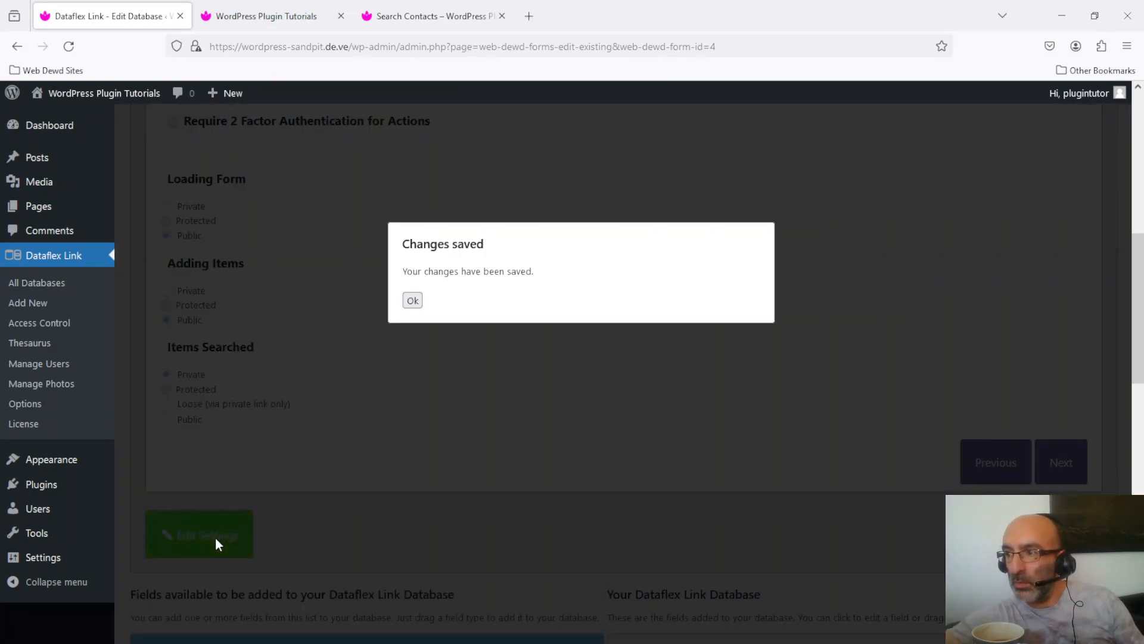
{"action": "left_click", "coordinate": [412, 301]}
- Reload Search Contacts and request a padlock code for a test e-mail address
{"action": "left_click", "coordinate": [431, 12]}
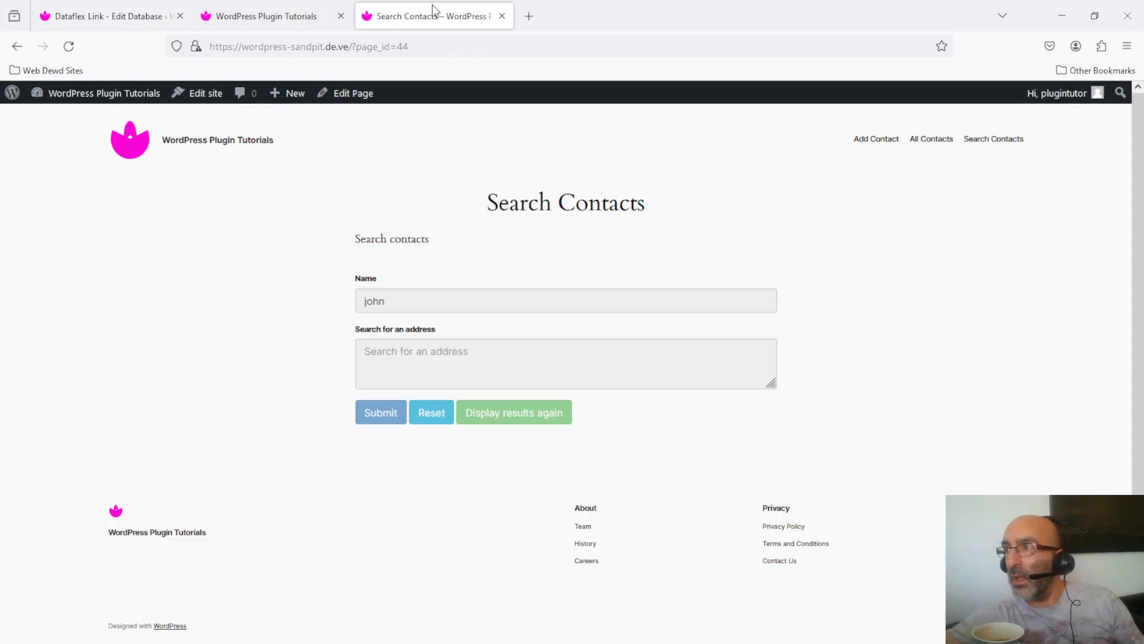
{"action": "left_click", "coordinate": [72, 50]}
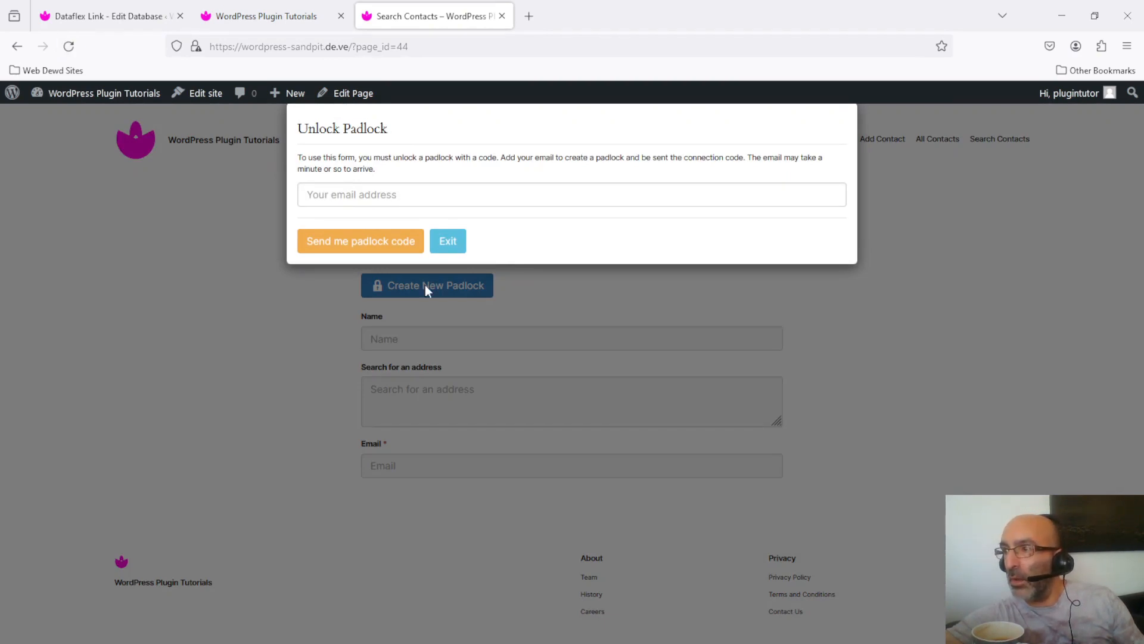
{"action": "left_click", "coordinate": [461, 192]}
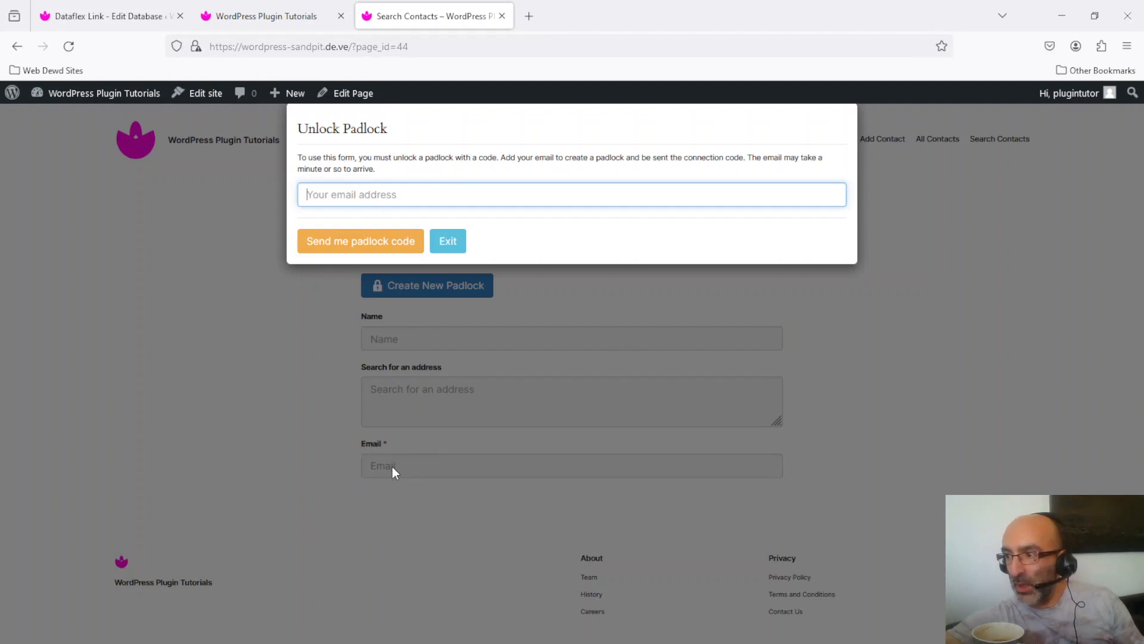
{"action": "type", "text": "test"}
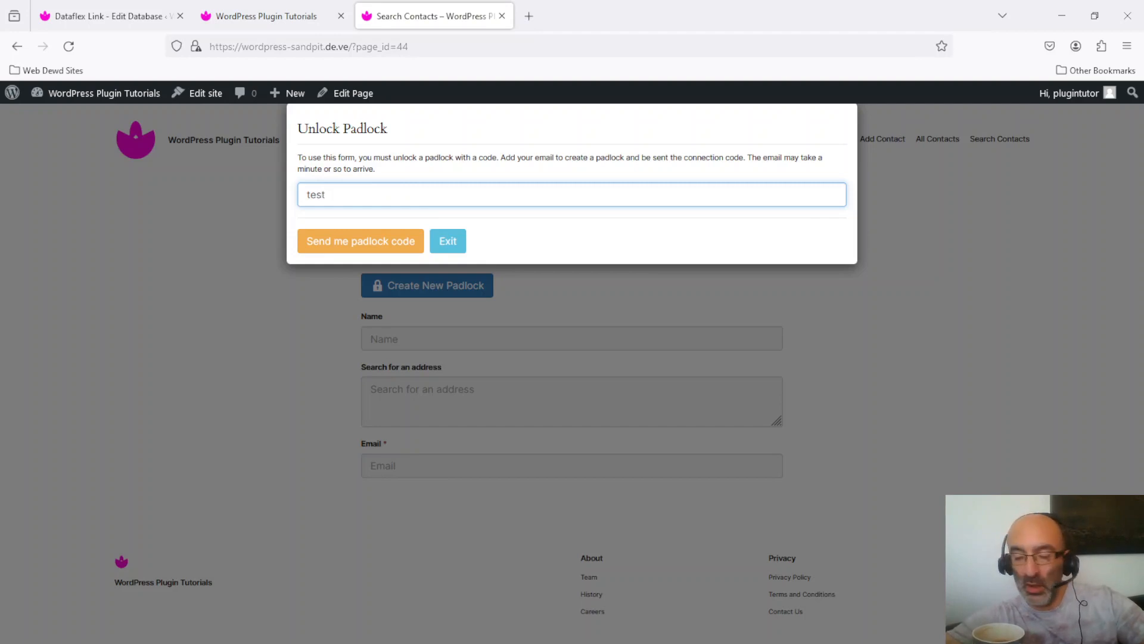
{"action": "type", "text": "@test.com"}
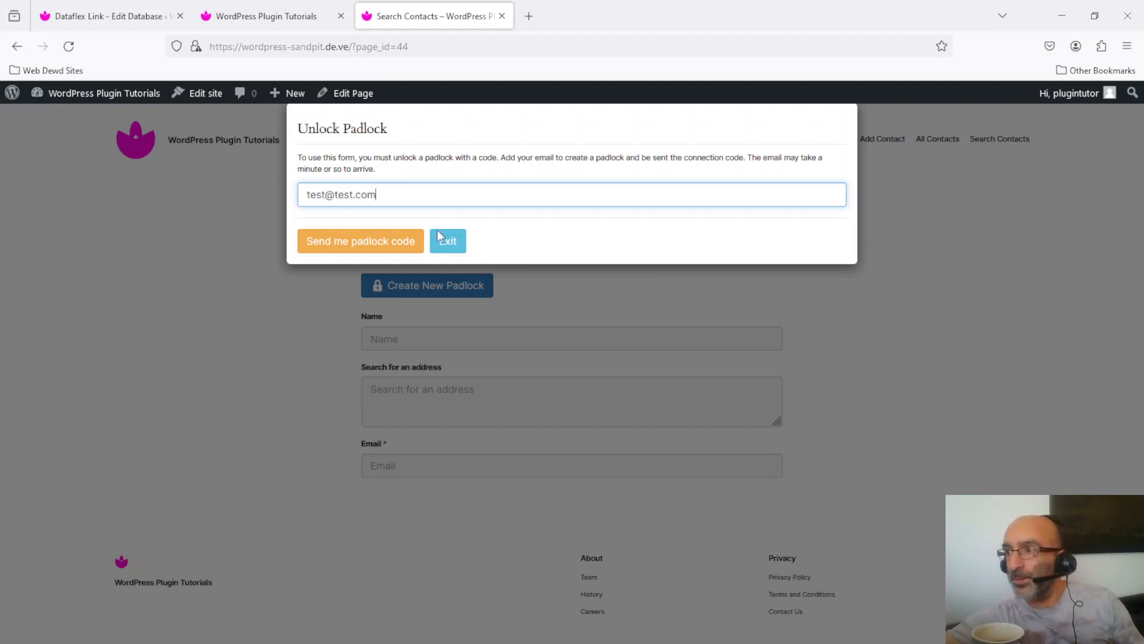
{"action": "left_click", "coordinate": [369, 244]}
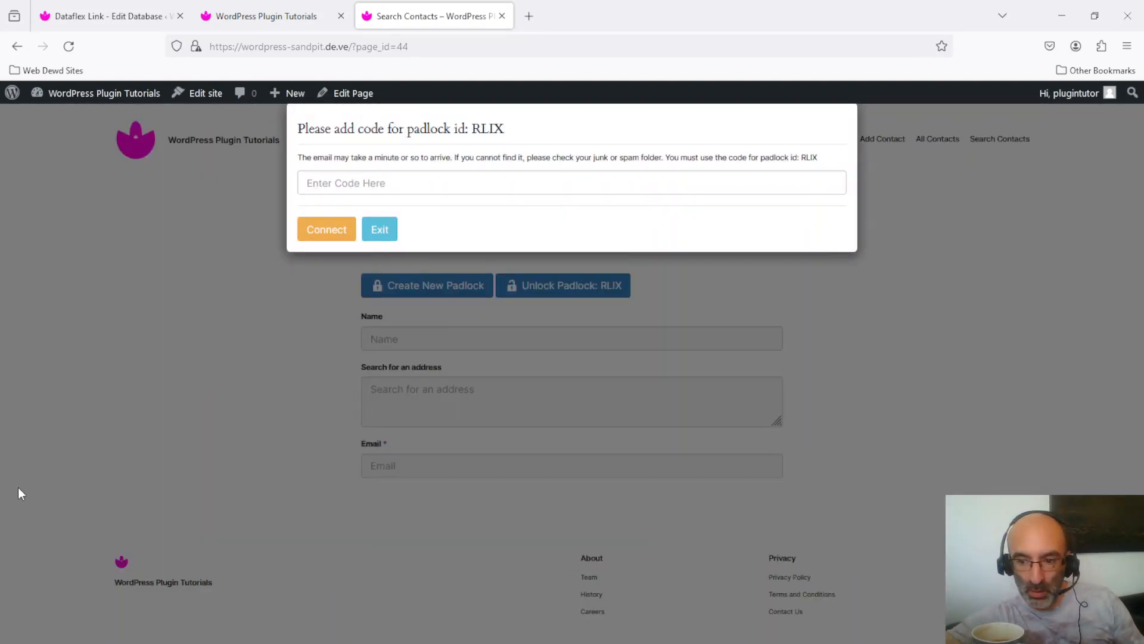
- In Papercut SMTP, select padlock RLIX's code from the e-mail, then uncover the browser's code prompt
{"action": "left_click_drag", "start_coordinate": [0, 75], "coordinate": [345, 213]}
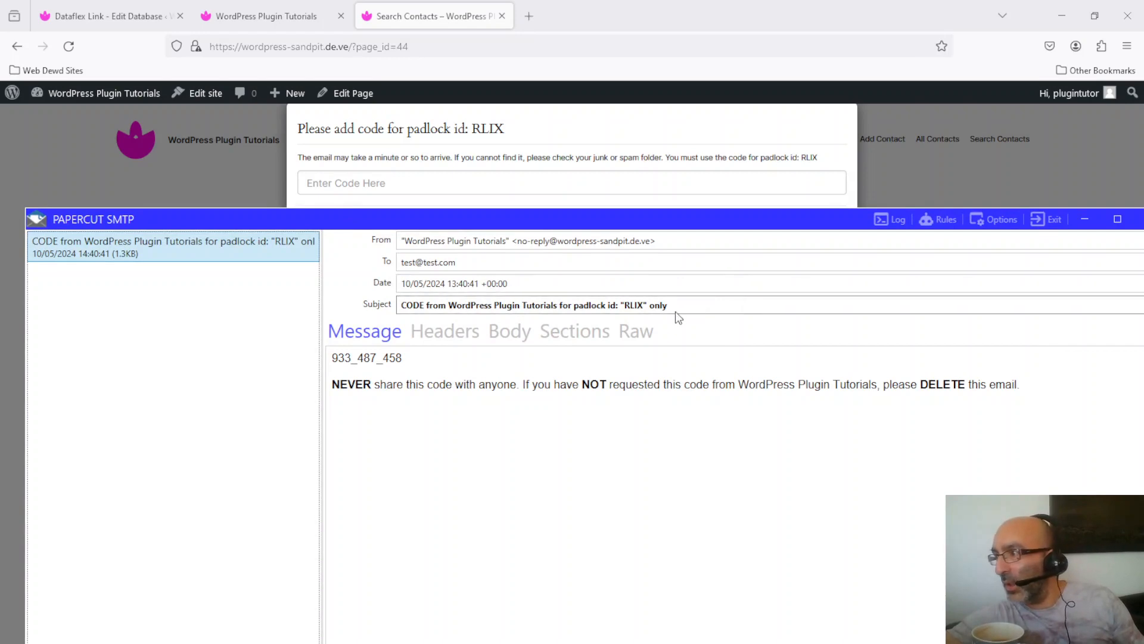
{"action": "double_click", "coordinate": [631, 306]}
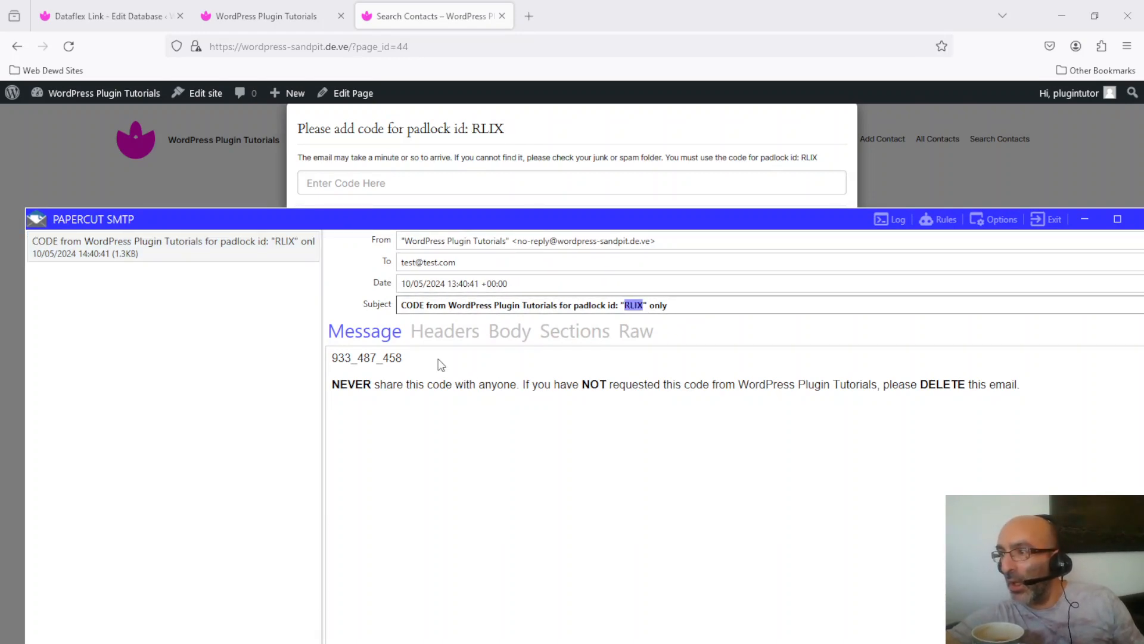
{"action": "left_click_drag", "start_coordinate": [401, 358], "coordinate": [322, 365]}
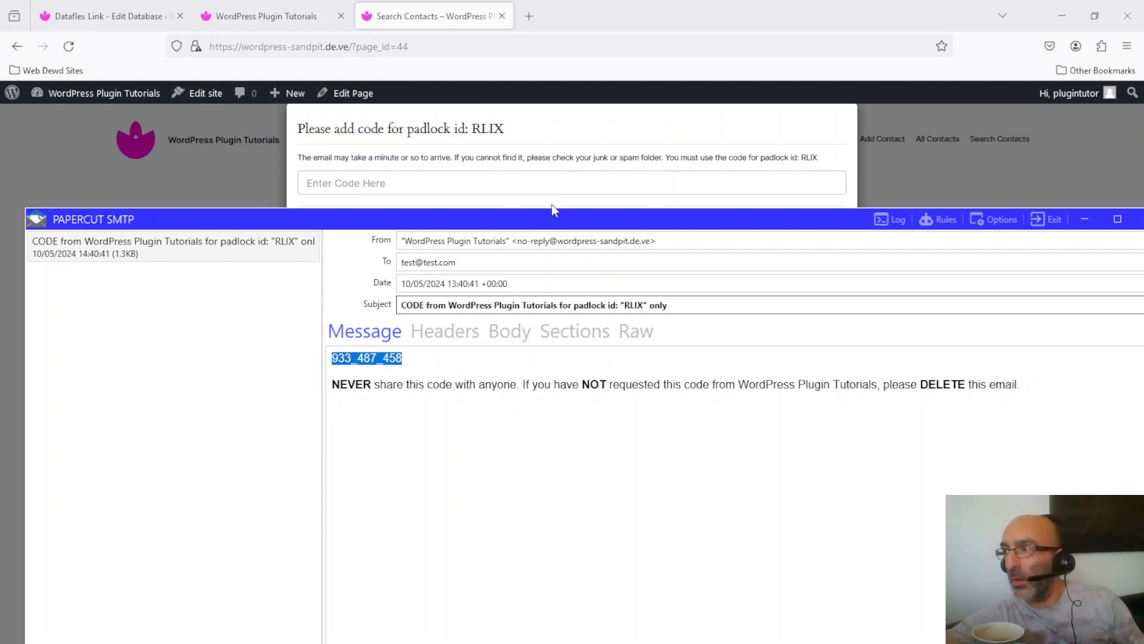
{"action": "left_click_drag", "start_coordinate": [555, 218], "coordinate": [0, 320]}
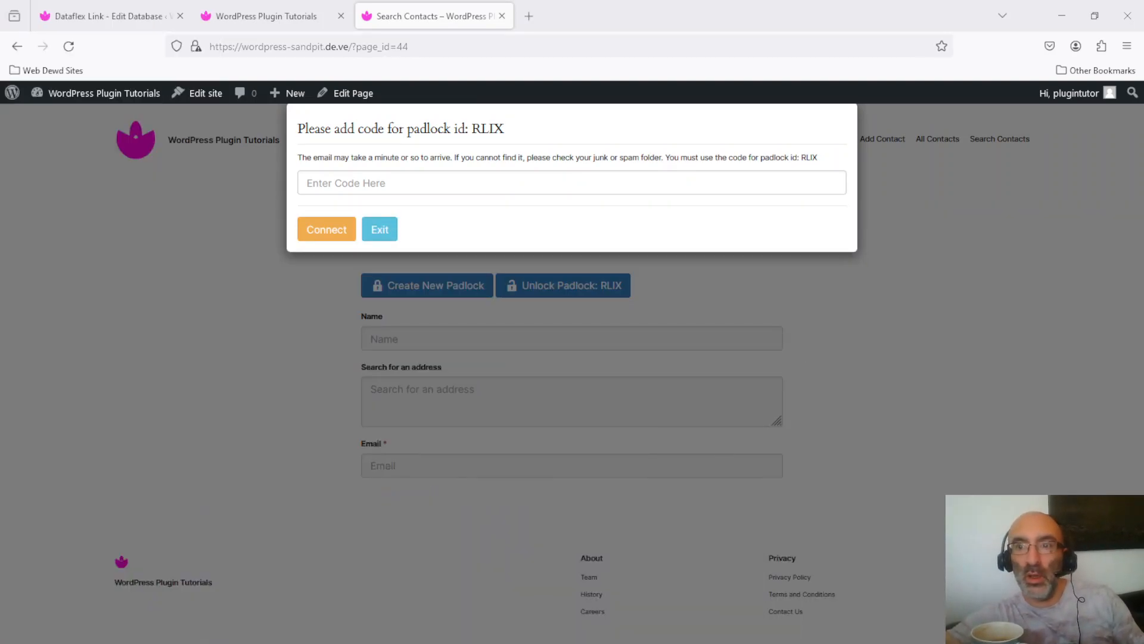
- Unlock padlock RLIX by pasting its emailed code and connecting
{"action": "left_click", "coordinate": [497, 180]}
{"action": "key", "text": "ctrl+v"}
{"action": "left_click", "coordinate": [316, 233]}
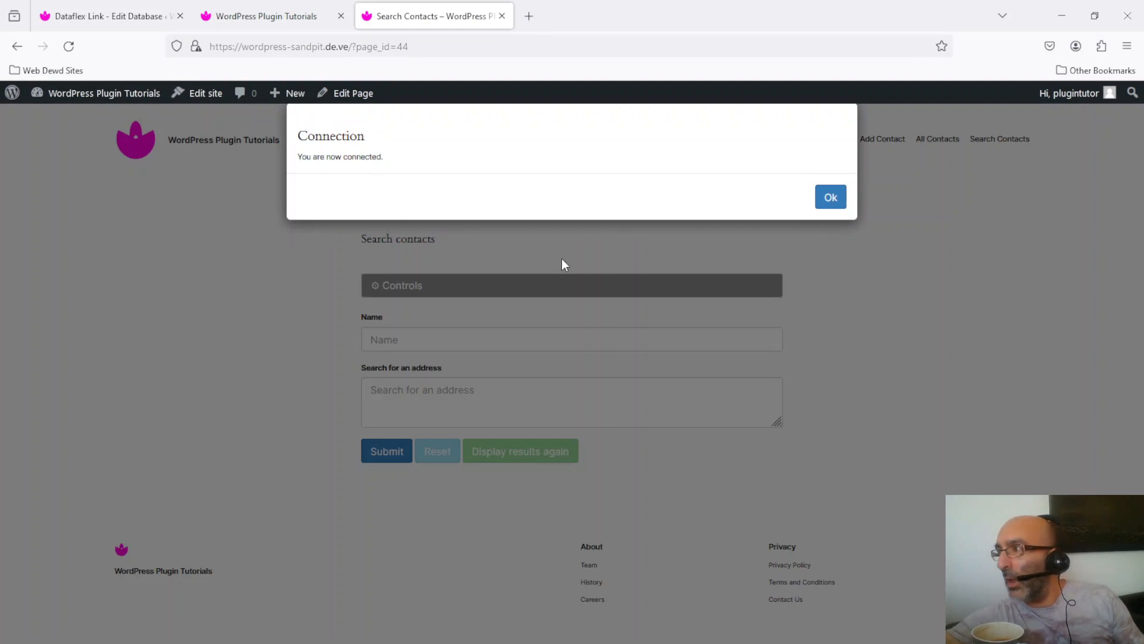
{"action": "left_click", "coordinate": [831, 196]}
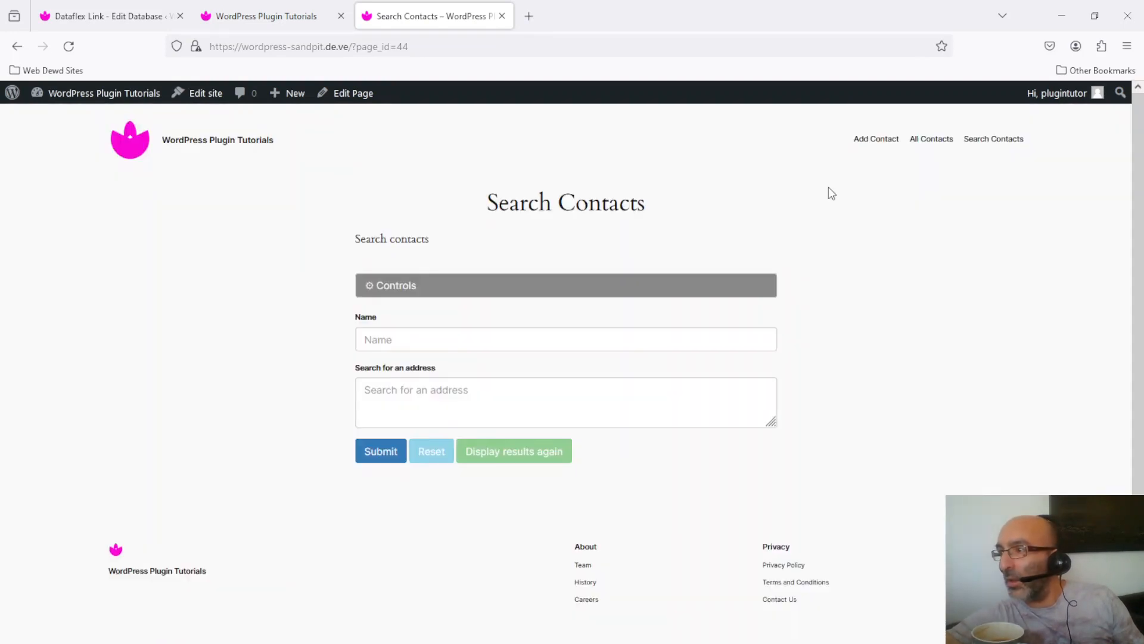
- Search contacts by a first name and review the three matching results
{"action": "left_click", "coordinate": [518, 338]}
{"action": "type", "text": "john"}
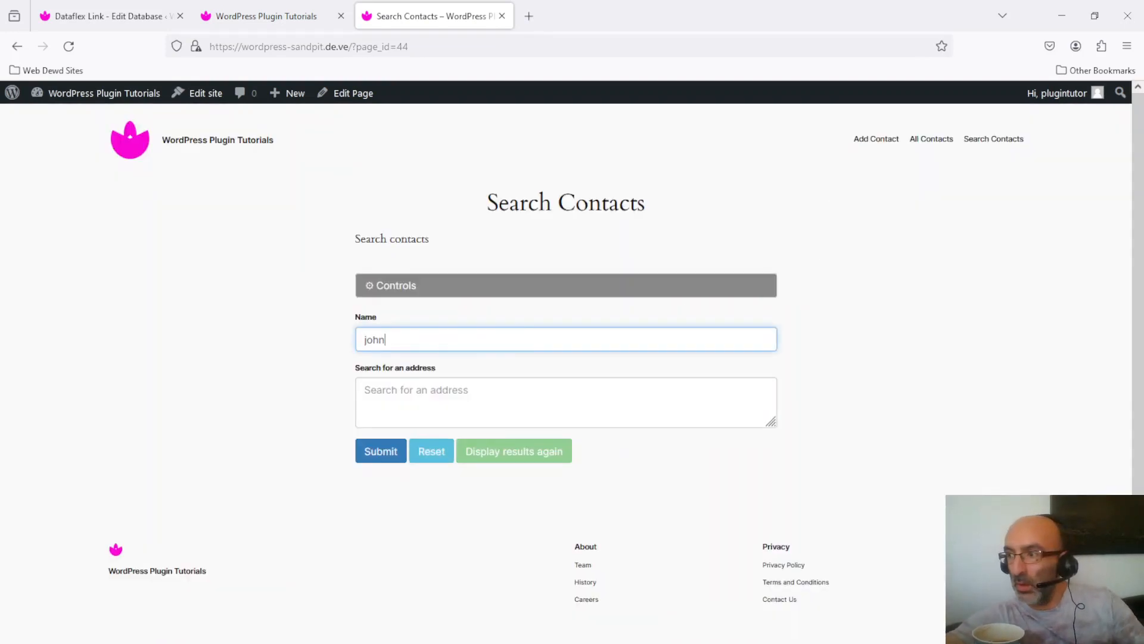
{"action": "left_click", "coordinate": [385, 460]}
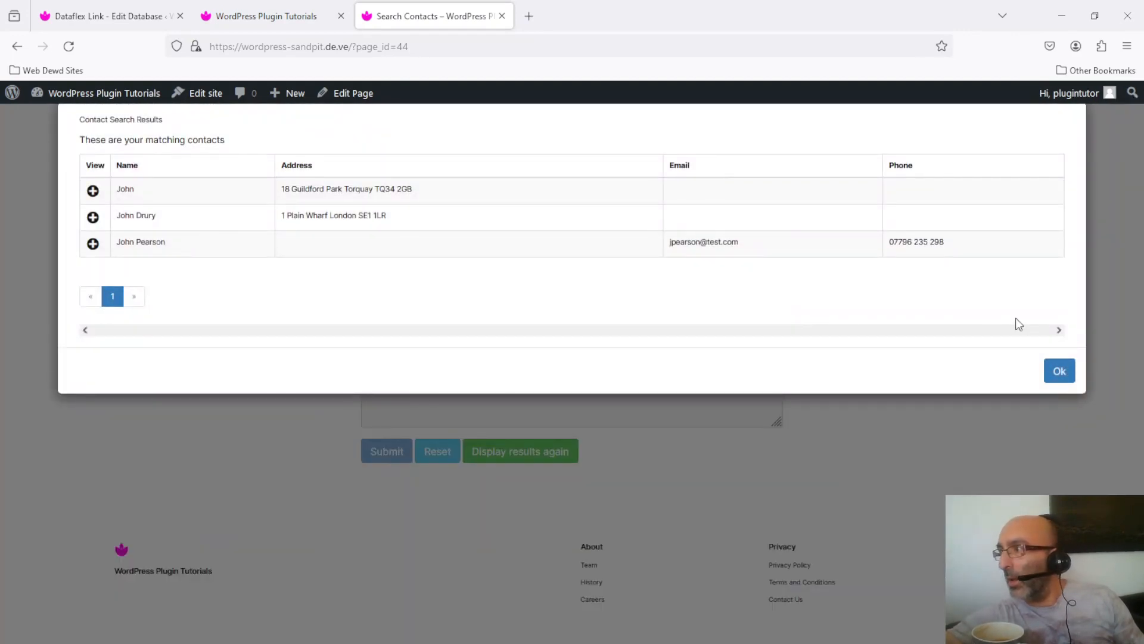
{"action": "left_click", "coordinate": [1061, 377]}
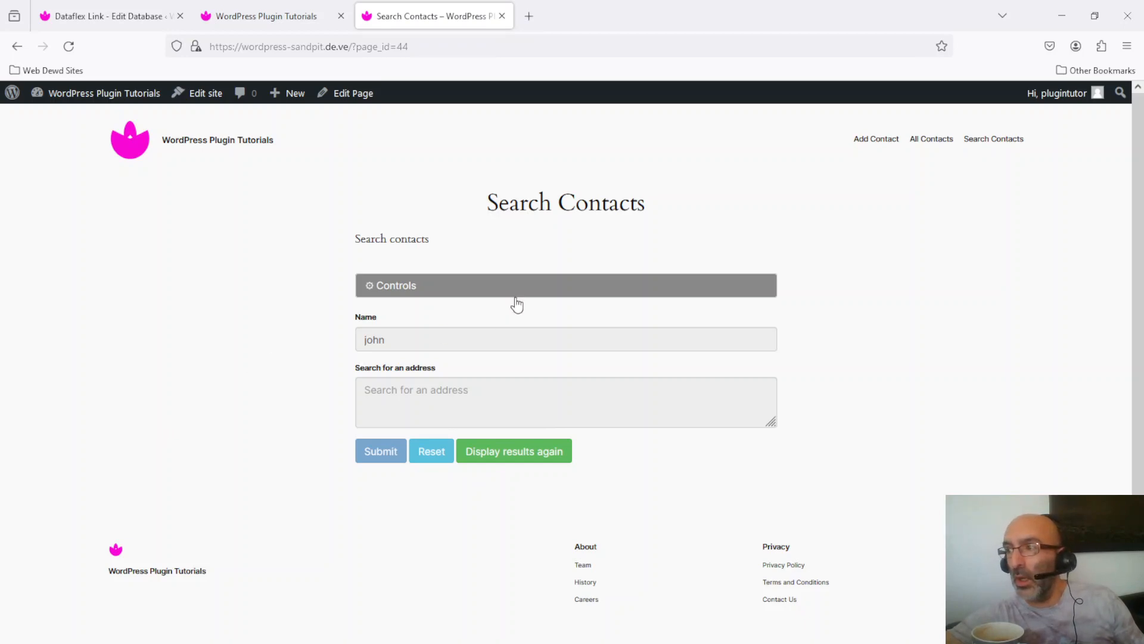
{"action": "left_click", "coordinate": [464, 289]}
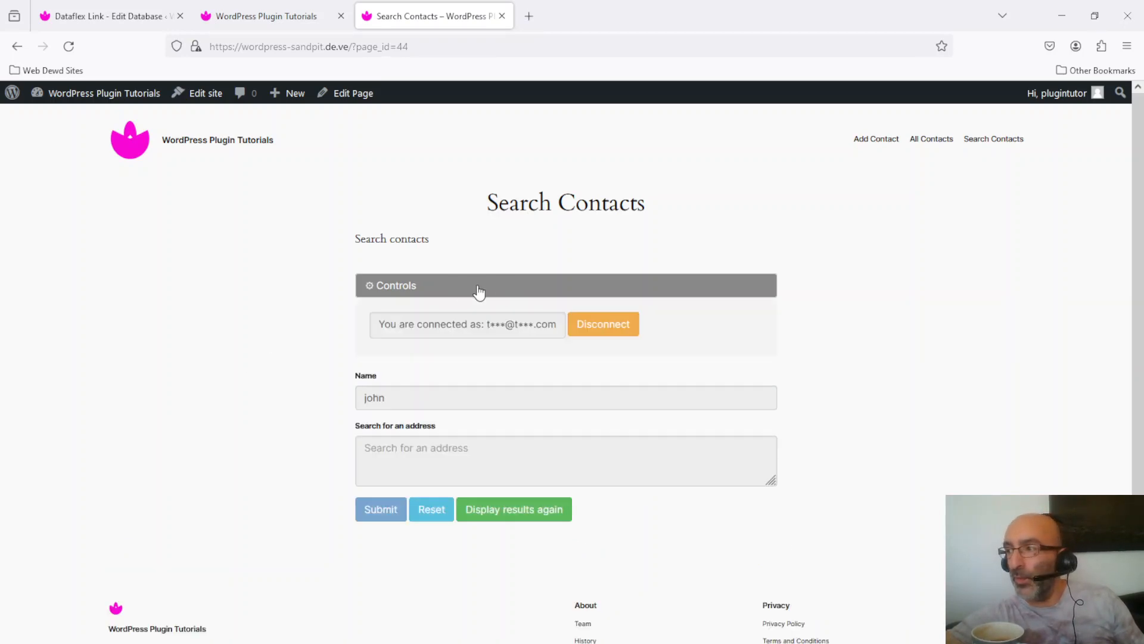
- Disconnect from RLIX, request padlock AOJX for another user's e-mail, and open its code e-mail
{"action": "left_click", "coordinate": [613, 329]}
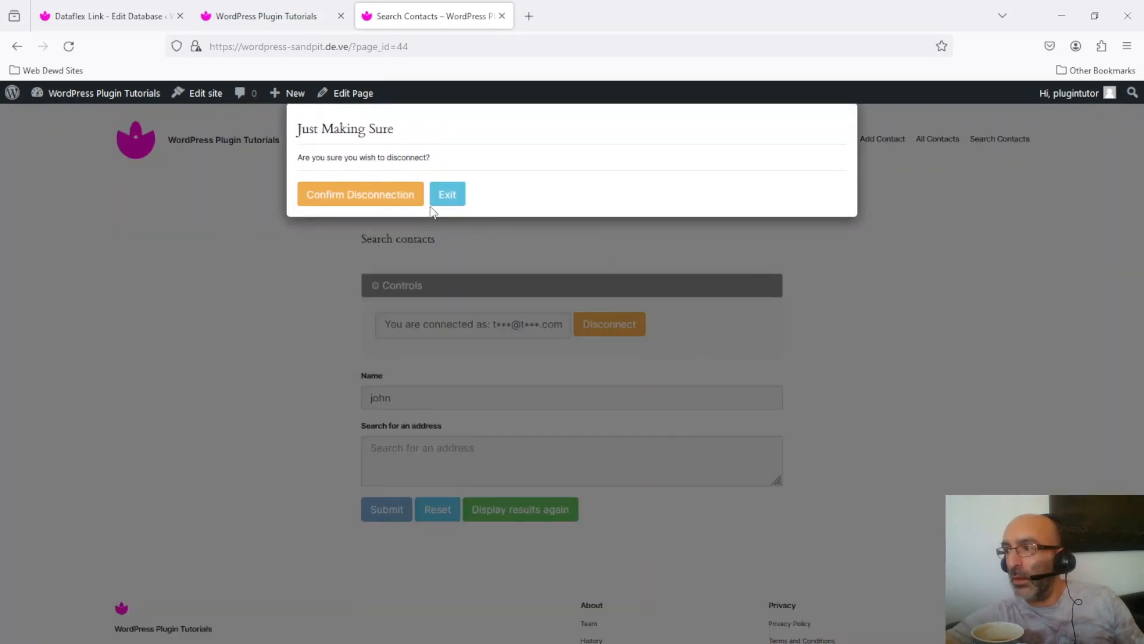
{"action": "left_click", "coordinate": [377, 194]}
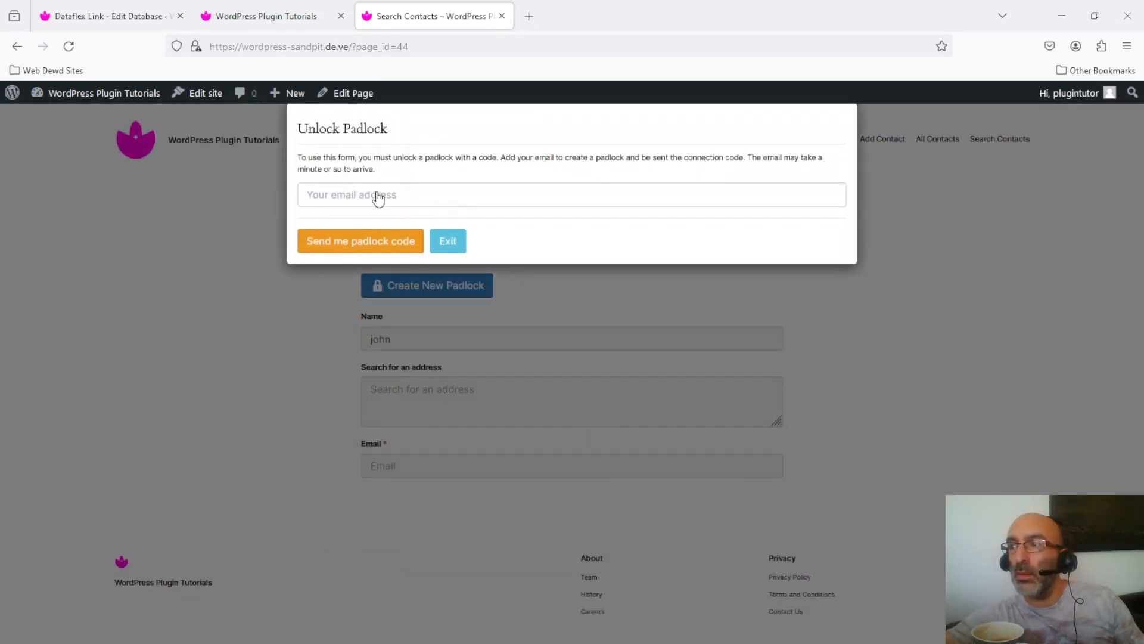
{"action": "left_click", "coordinate": [524, 196]}
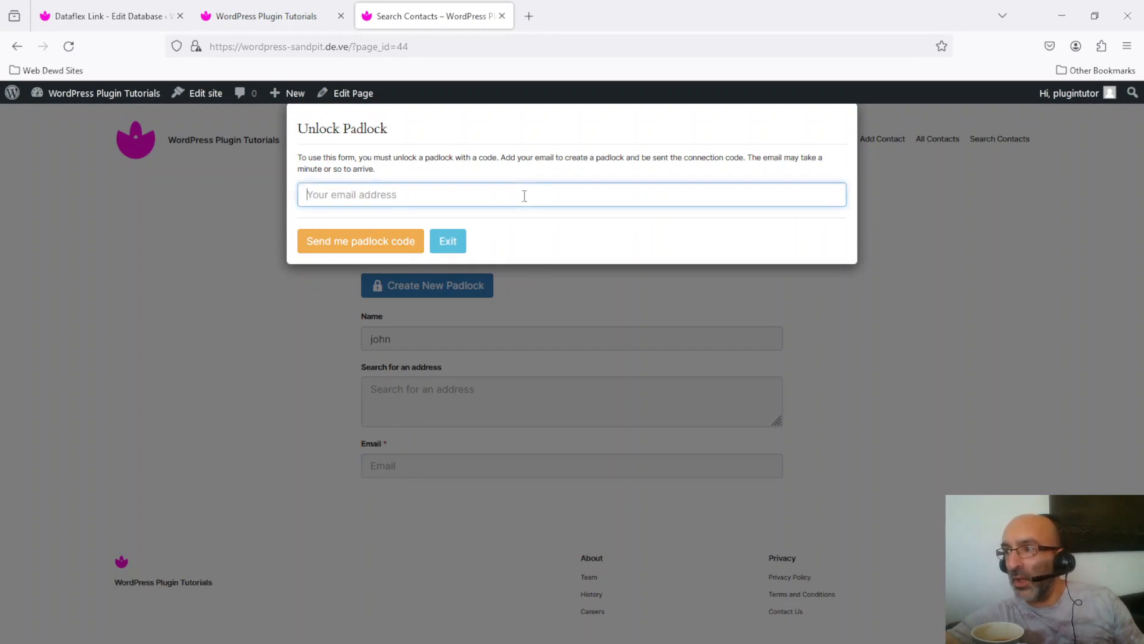
{"action": "type", "text": "pau"}
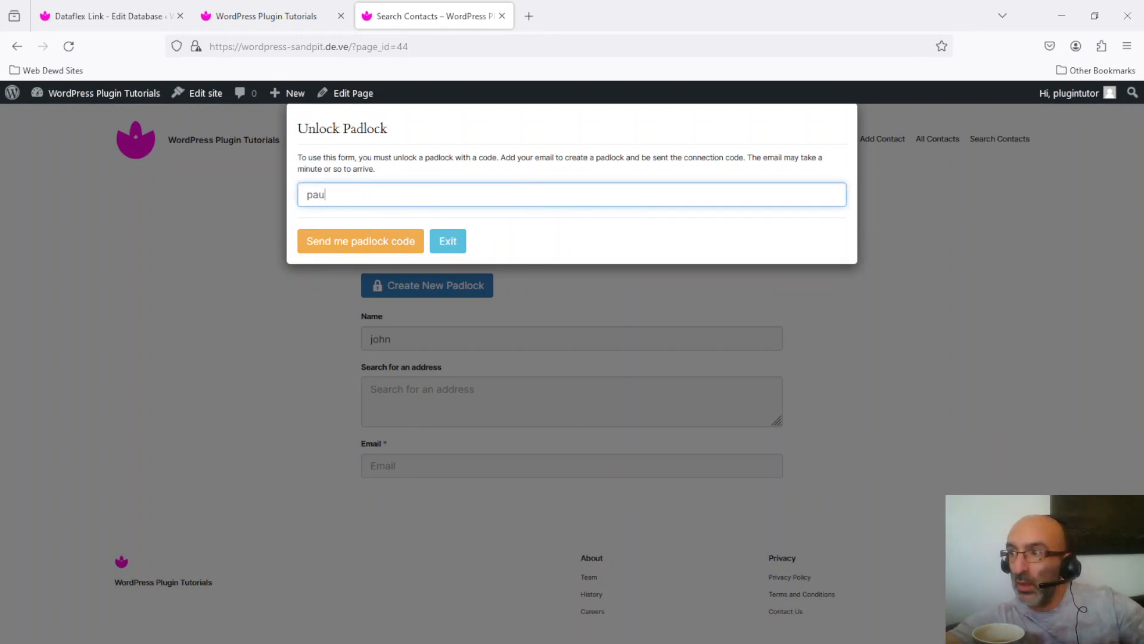
{"action": "type", "text": "l@test.com"}
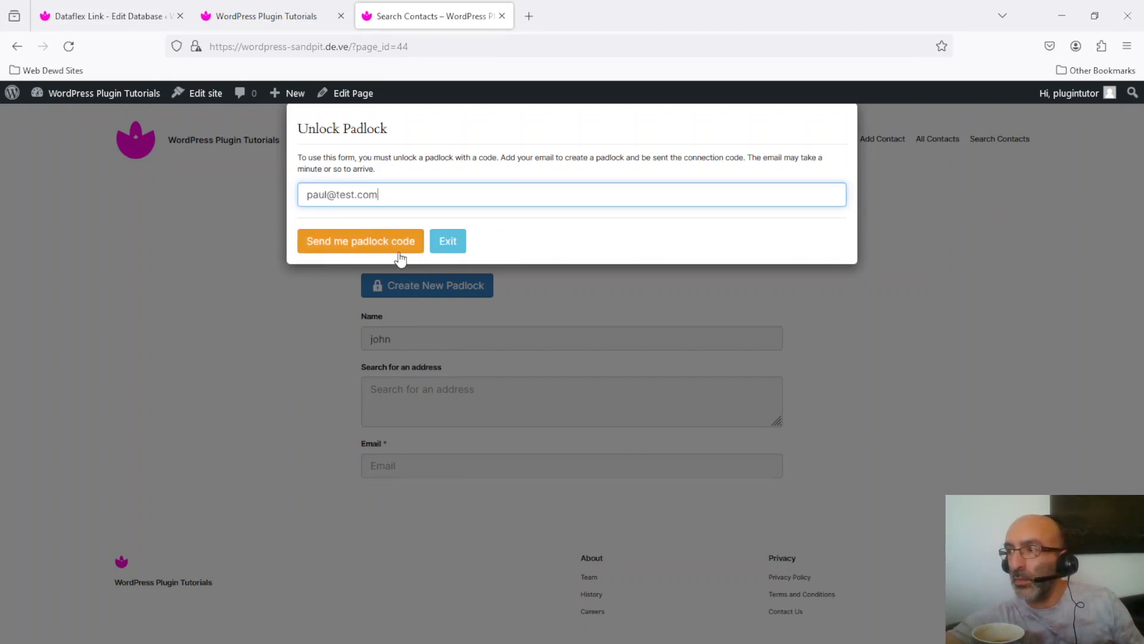
{"action": "left_click", "coordinate": [376, 245]}
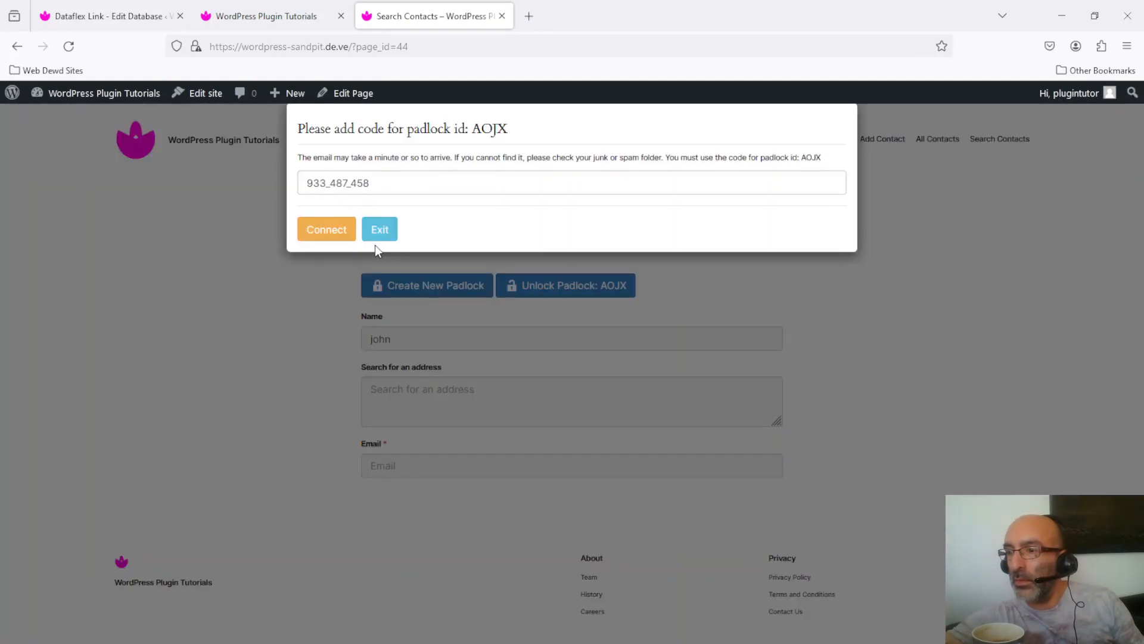
{"action": "left_click_drag", "start_coordinate": [0, 94], "coordinate": [675, 0]}
{"action": "left_click", "coordinate": [202, 67]}
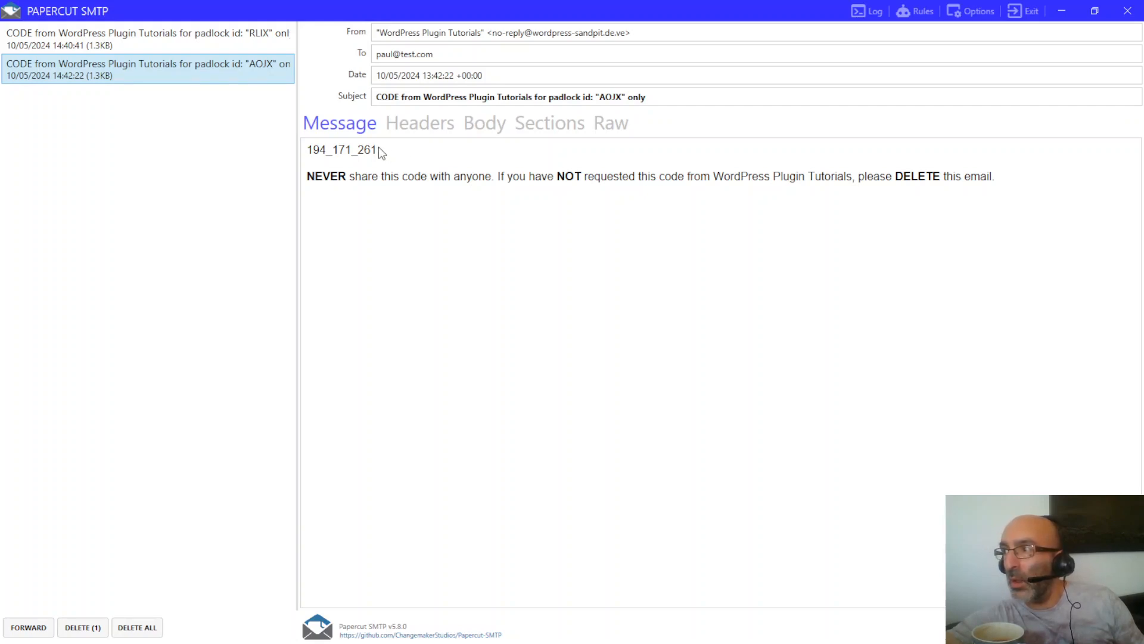
- Copy the AOJX code from the e-mail body and return to the browser
{"action": "left_click_drag", "start_coordinate": [378, 149], "coordinate": [313, 154]}
{"action": "key", "text": "ctrl+c"}
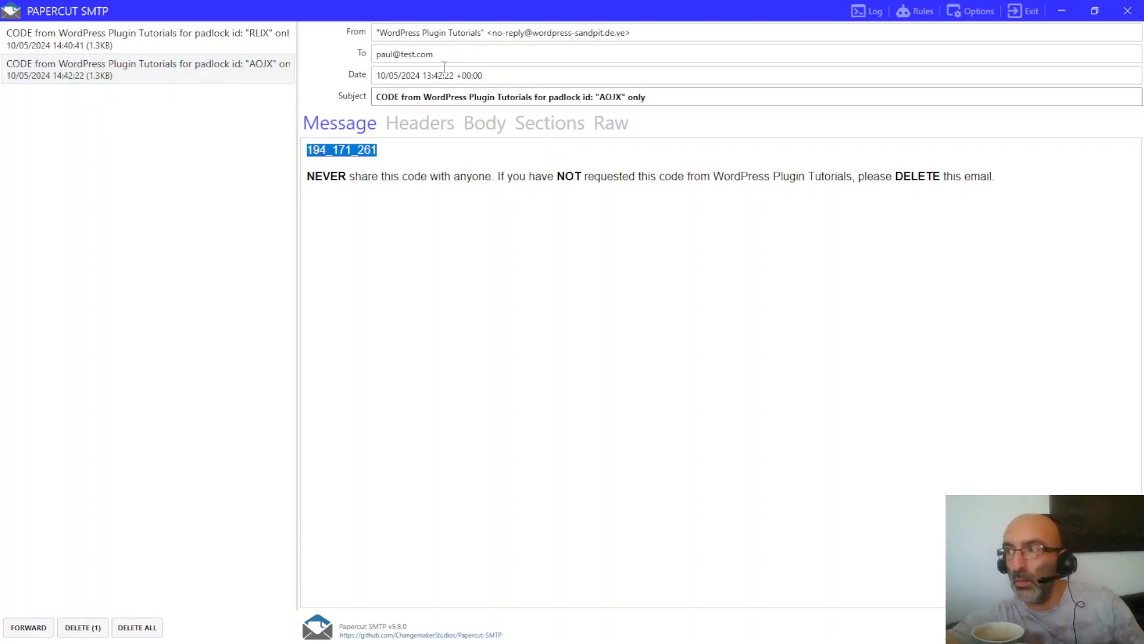
{"action": "left_click", "coordinate": [1056, 10]}
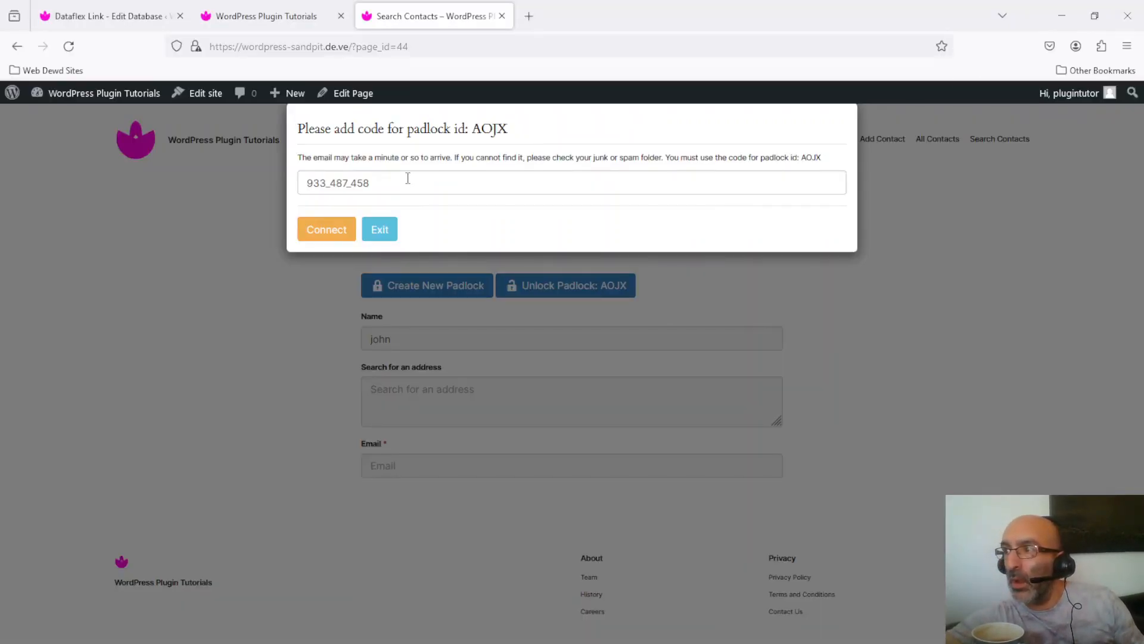
{"action": "left_click_drag", "start_coordinate": [405, 187], "coordinate": [292, 201]}
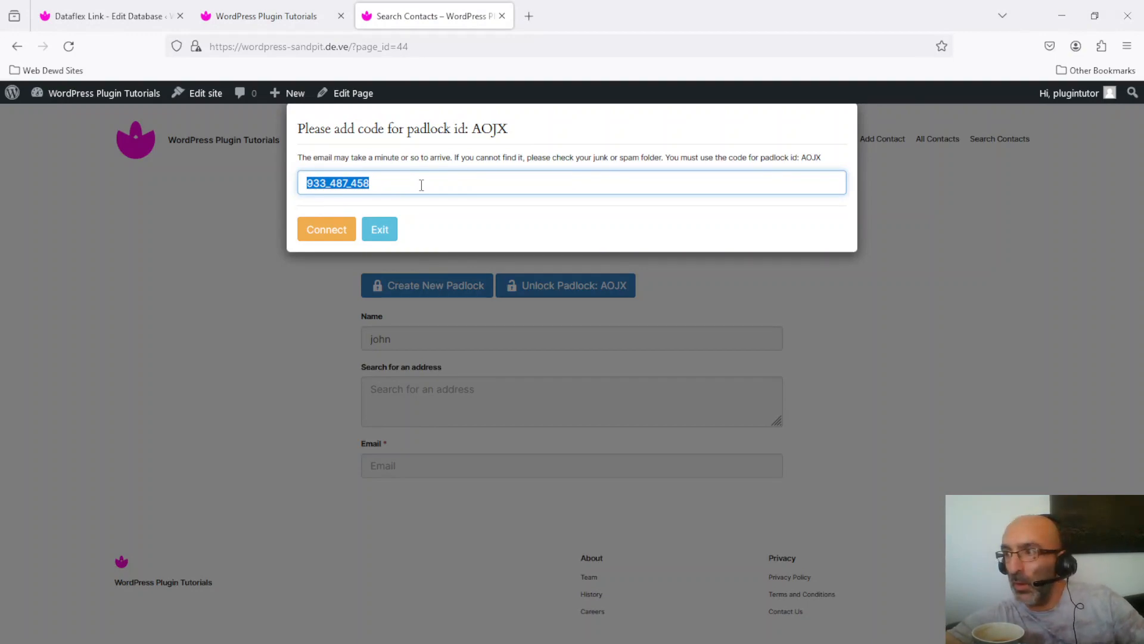
{"action": "key", "text": "ctrl+v"}
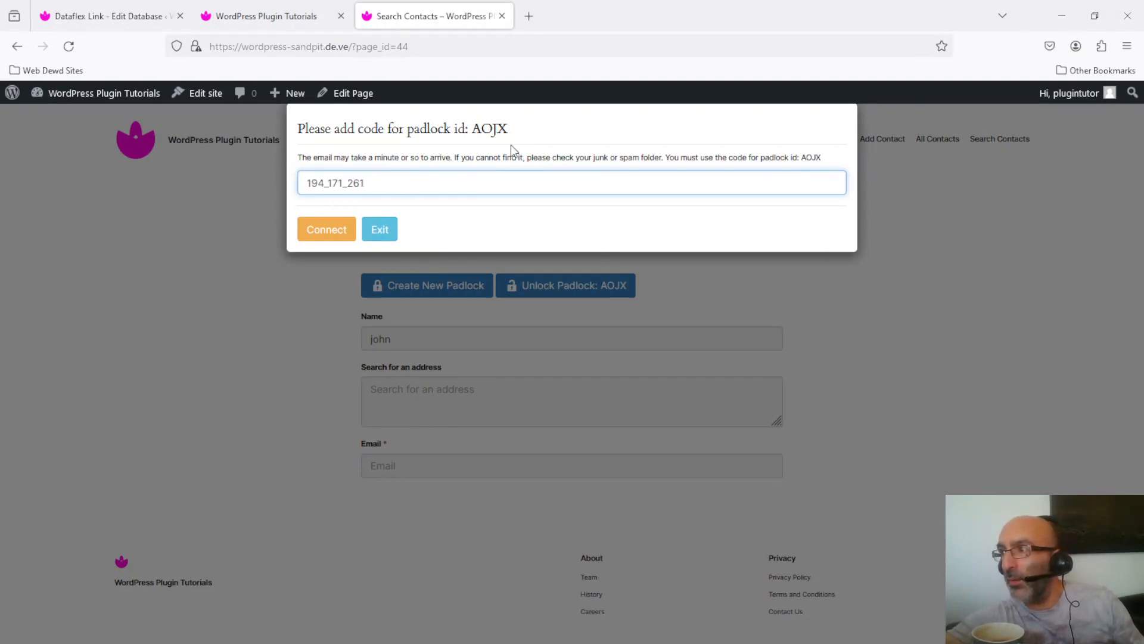
{"action": "left_click", "coordinate": [326, 230]}
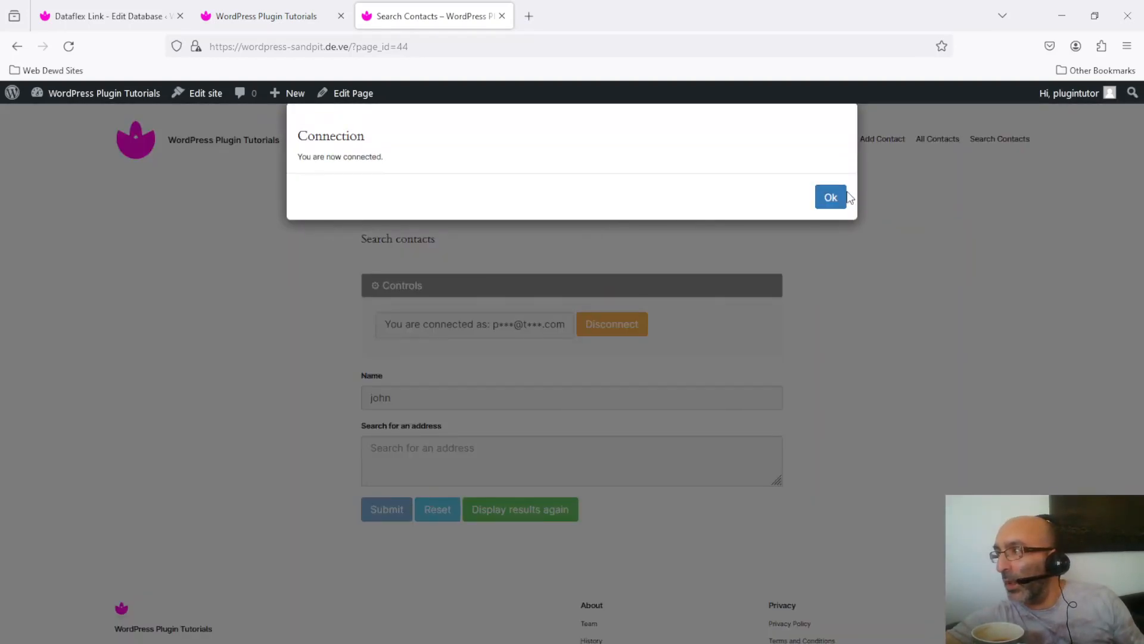
{"action": "left_click", "coordinate": [832, 197]}
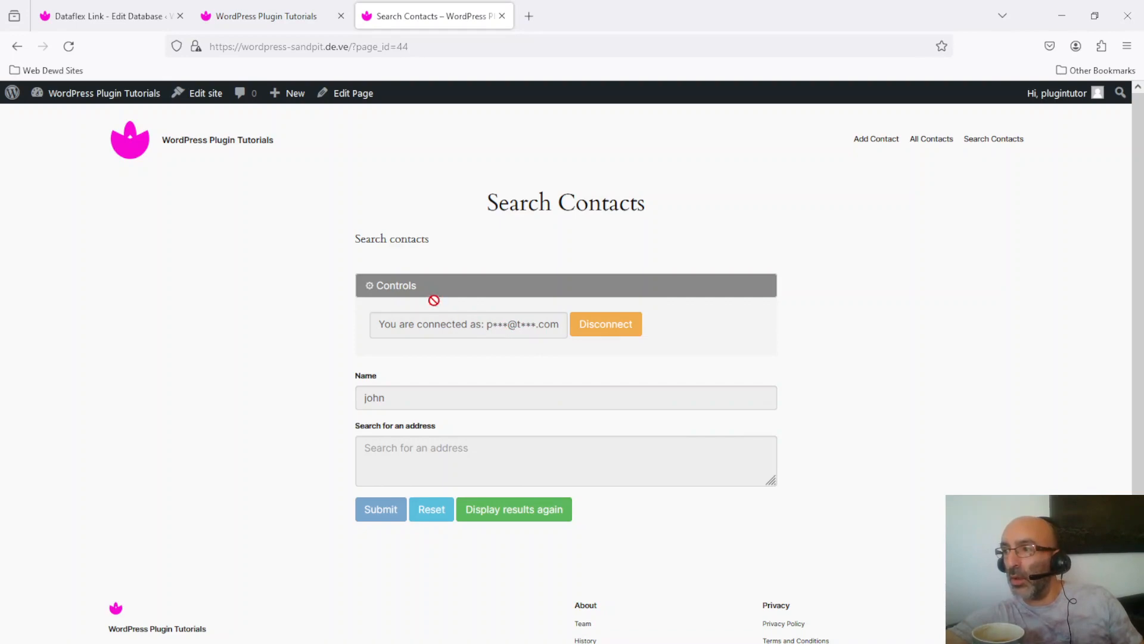
- Reset the form, search the same first name as the second user, and find no matches
{"action": "left_click", "coordinate": [384, 289]}
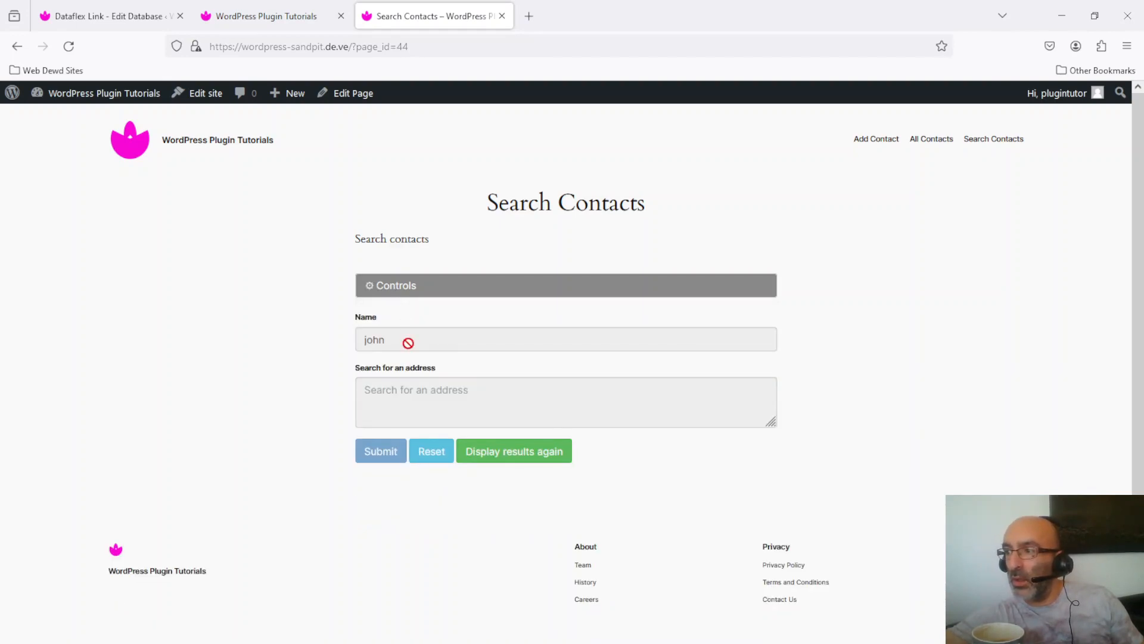
{"action": "left_click", "coordinate": [440, 454]}
{"action": "left_click", "coordinate": [463, 339]}
{"action": "type", "text": "john"}
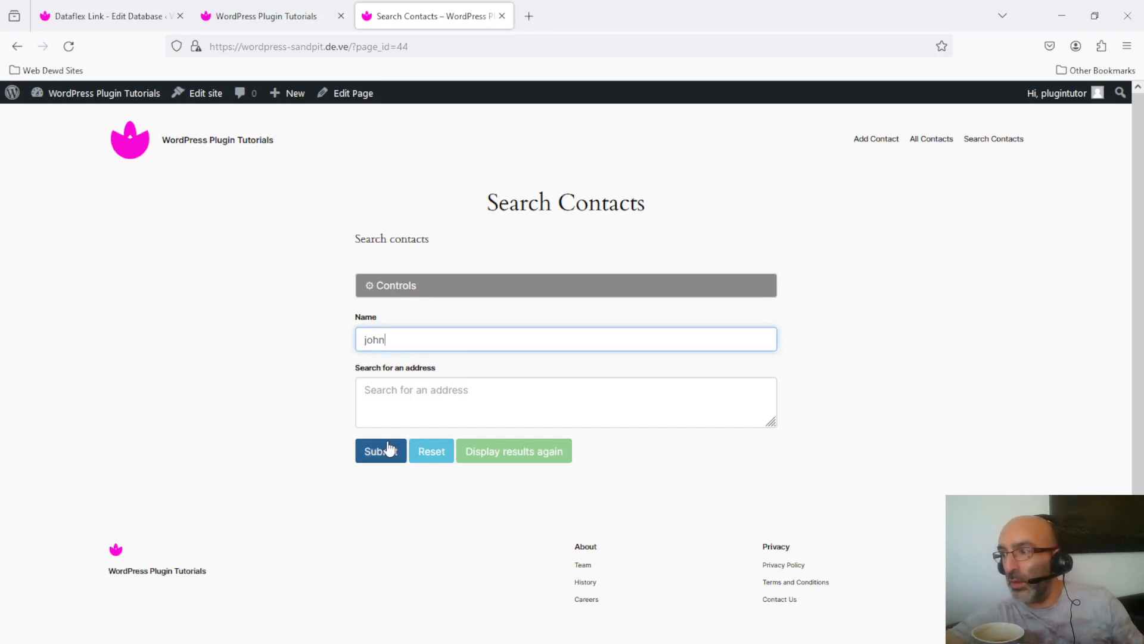
{"action": "left_click", "coordinate": [352, 472]}
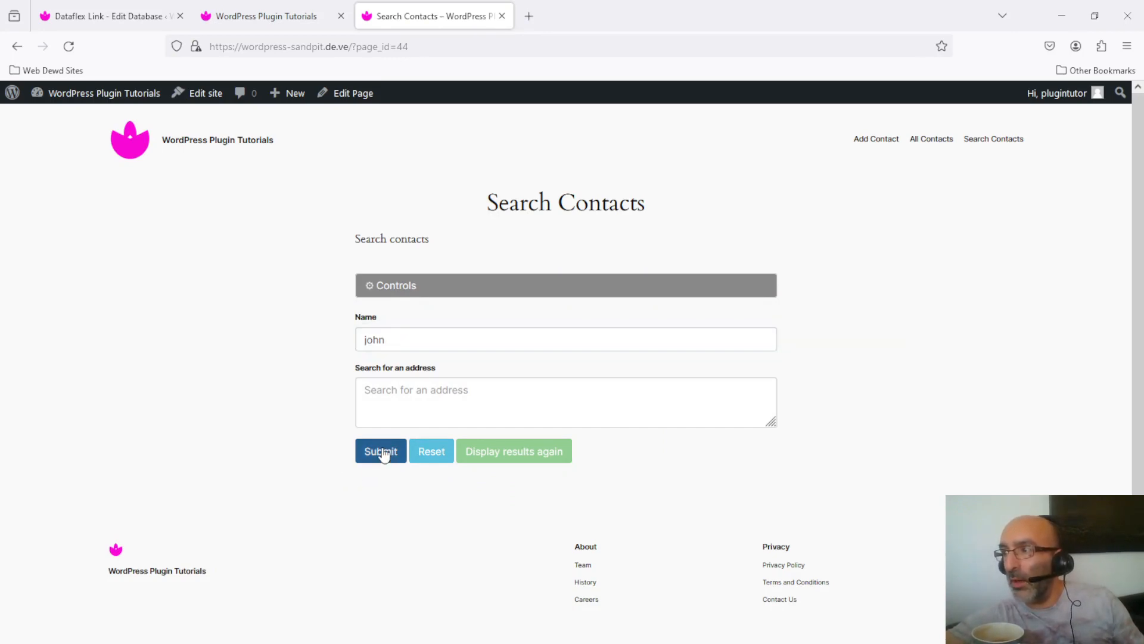
{"action": "left_click", "coordinate": [383, 453]}
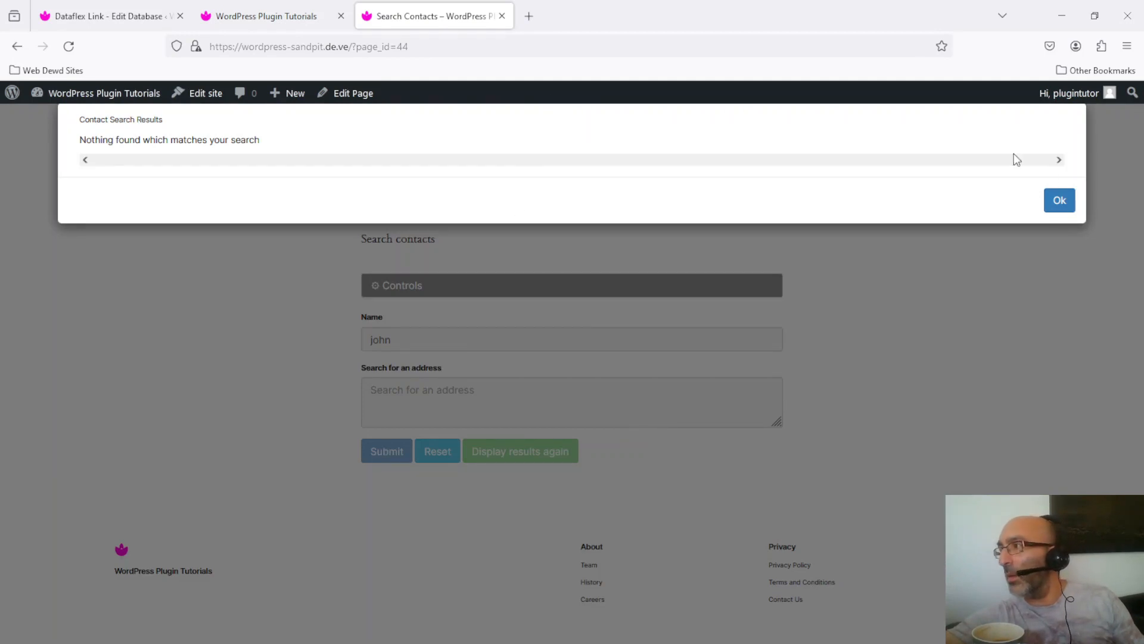
{"action": "left_click", "coordinate": [1059, 201]}
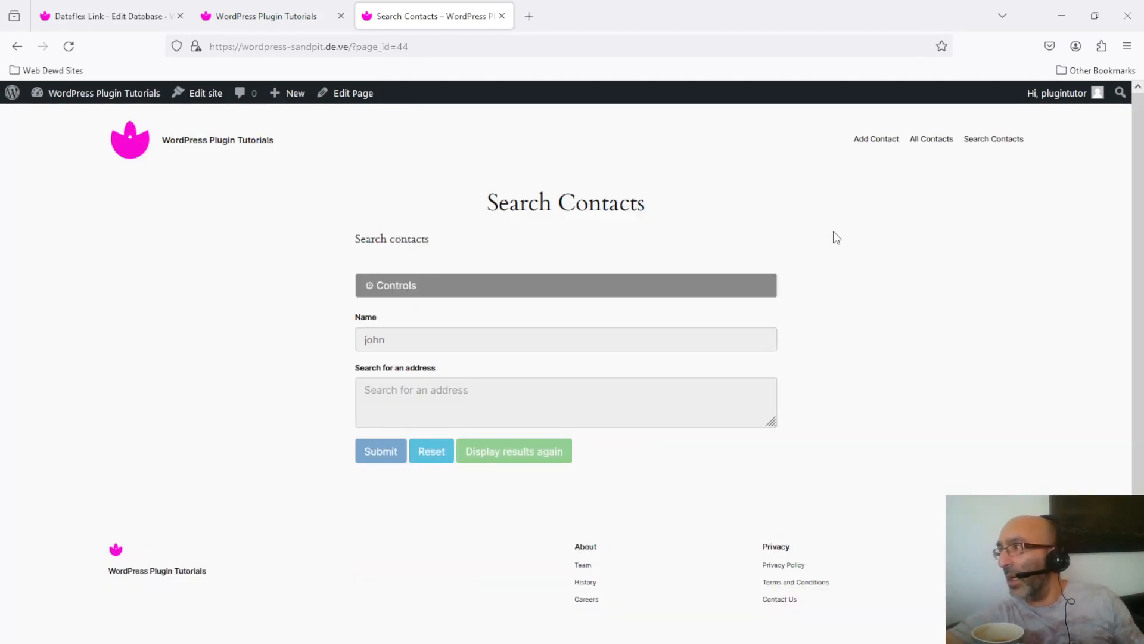
{"action": "left_click", "coordinate": [878, 141]}
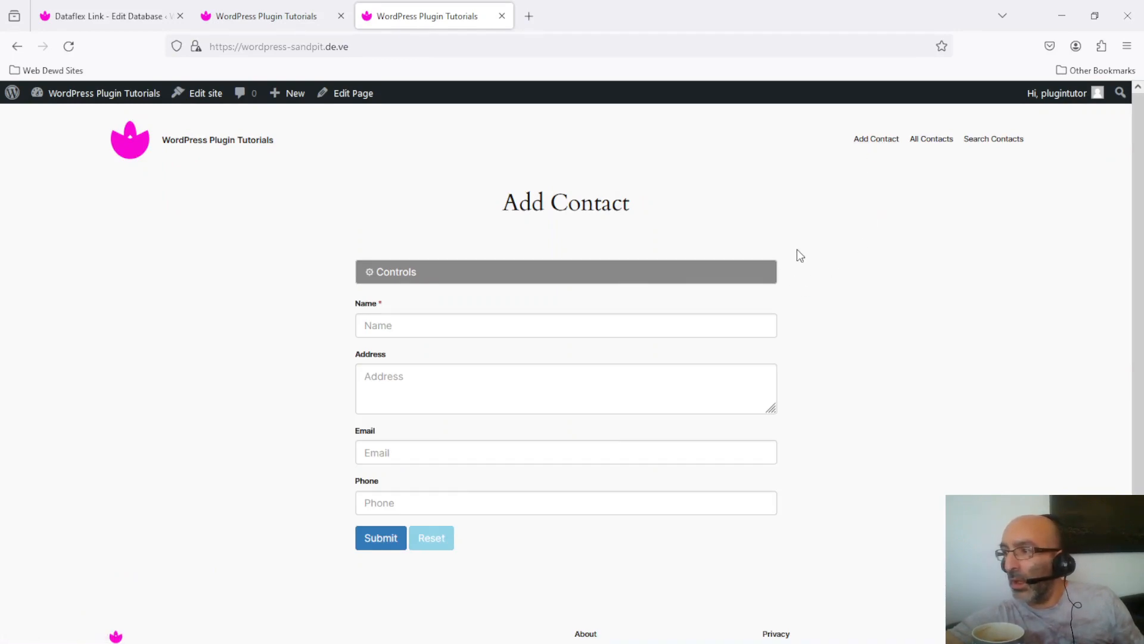
- Add a new contact with a first name and phone number, and dismiss the thank-you message
{"action": "left_click", "coordinate": [539, 325]}
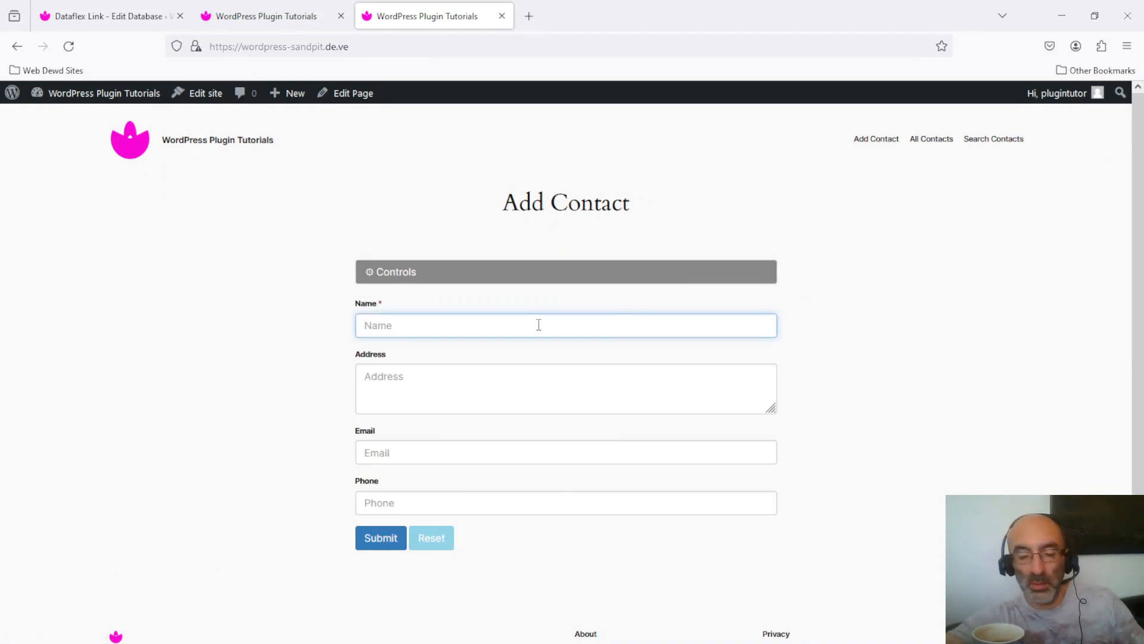
{"action": "type", "text": "Peter"}
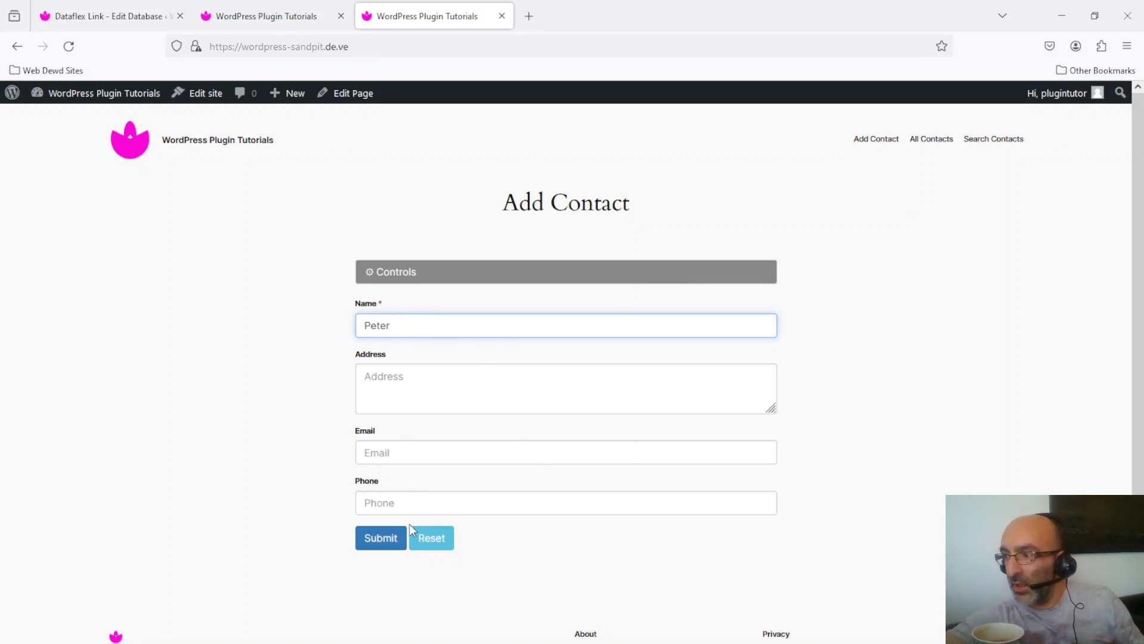
{"action": "left_click", "coordinate": [445, 500]}
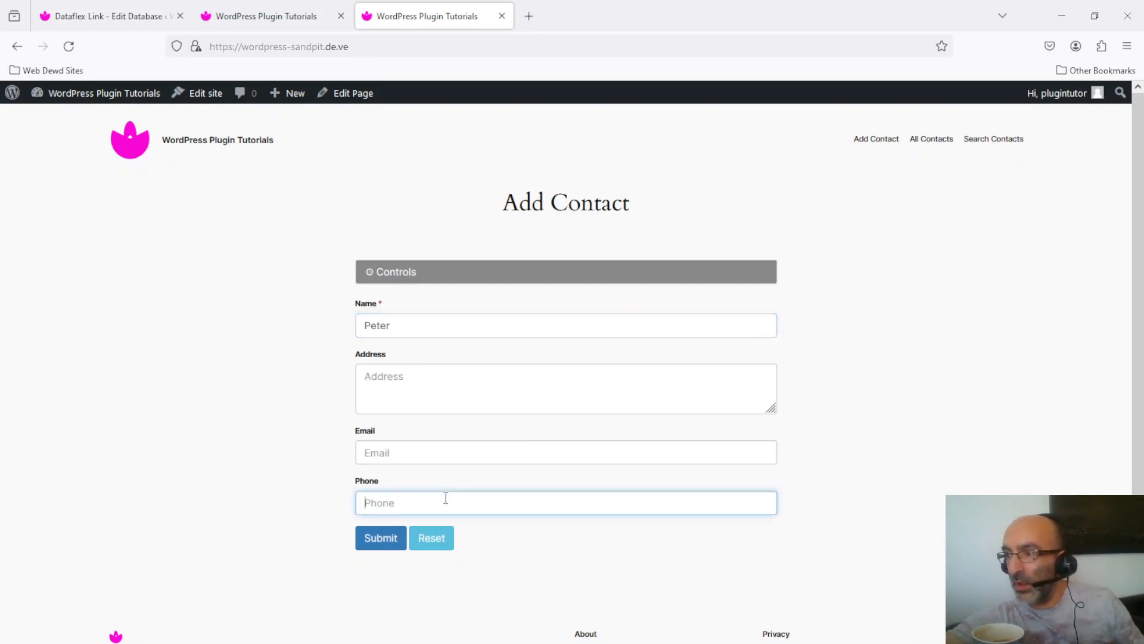
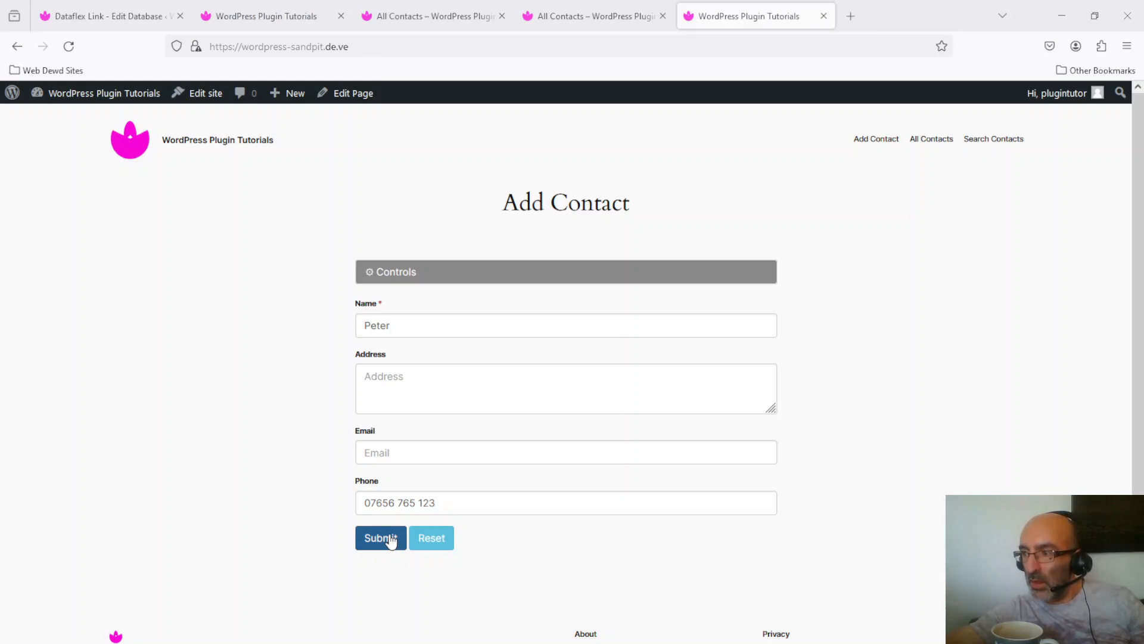
{"action": "left_click", "coordinate": [391, 540]}
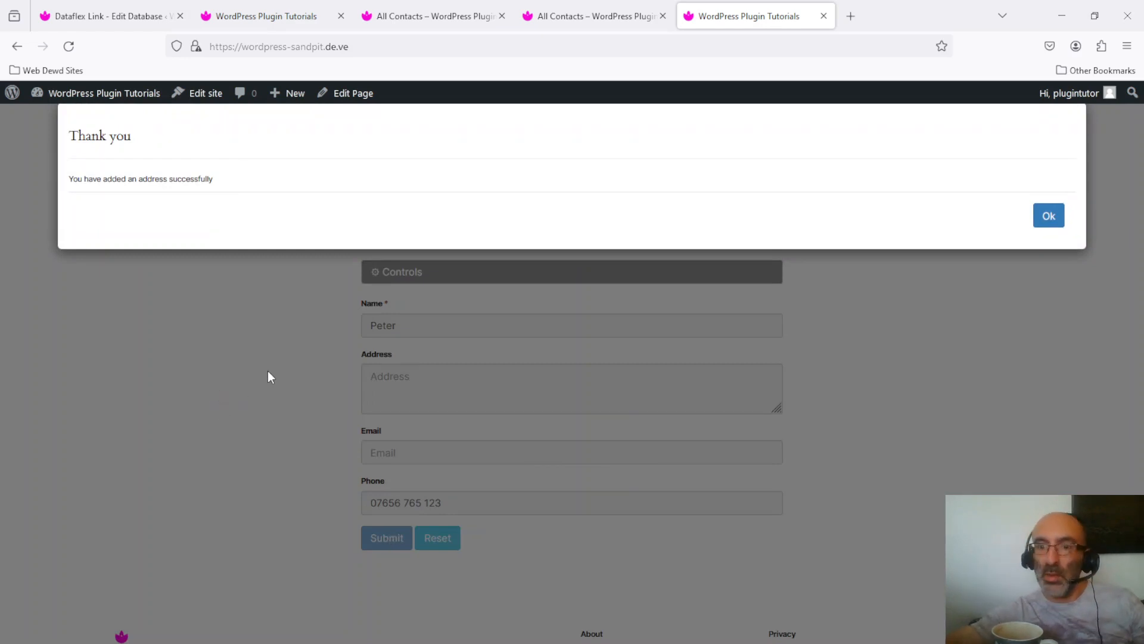
{"action": "left_click", "coordinate": [1054, 220]}
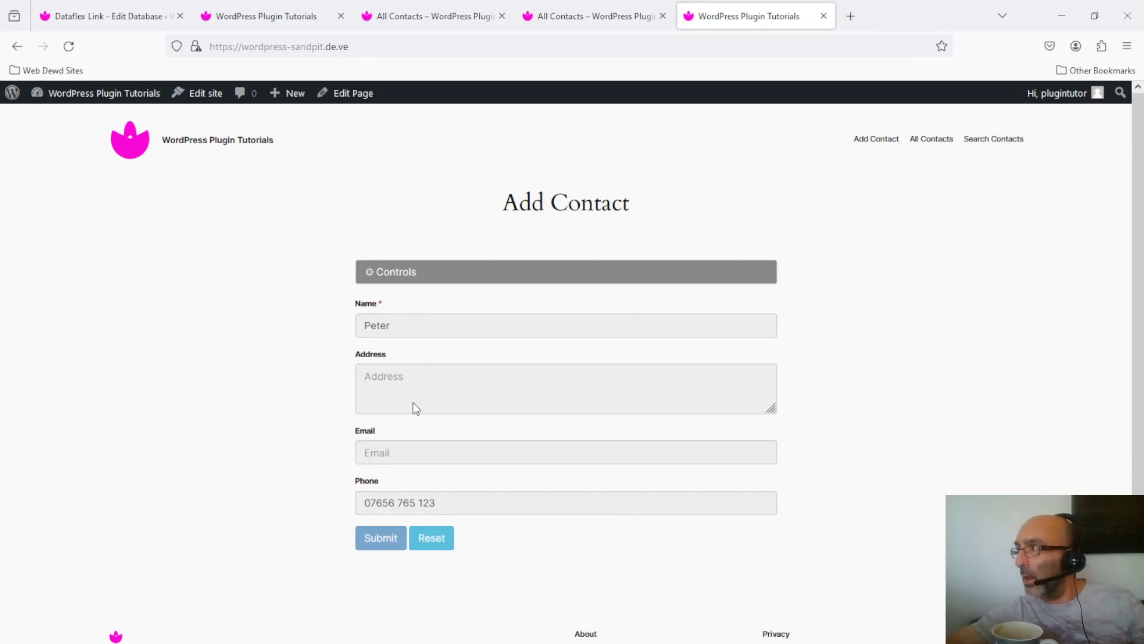
{"action": "left_click", "coordinate": [934, 143]}
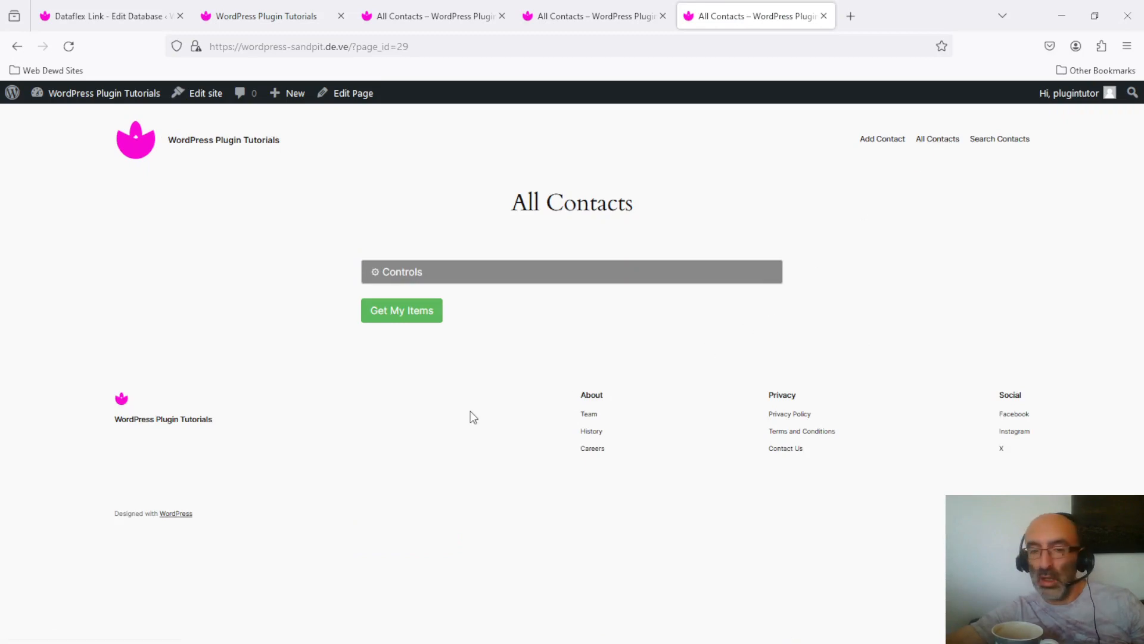
- Show my own contacts and open the new contact's Update Contact page in a new tab
{"action": "left_click", "coordinate": [399, 315]}
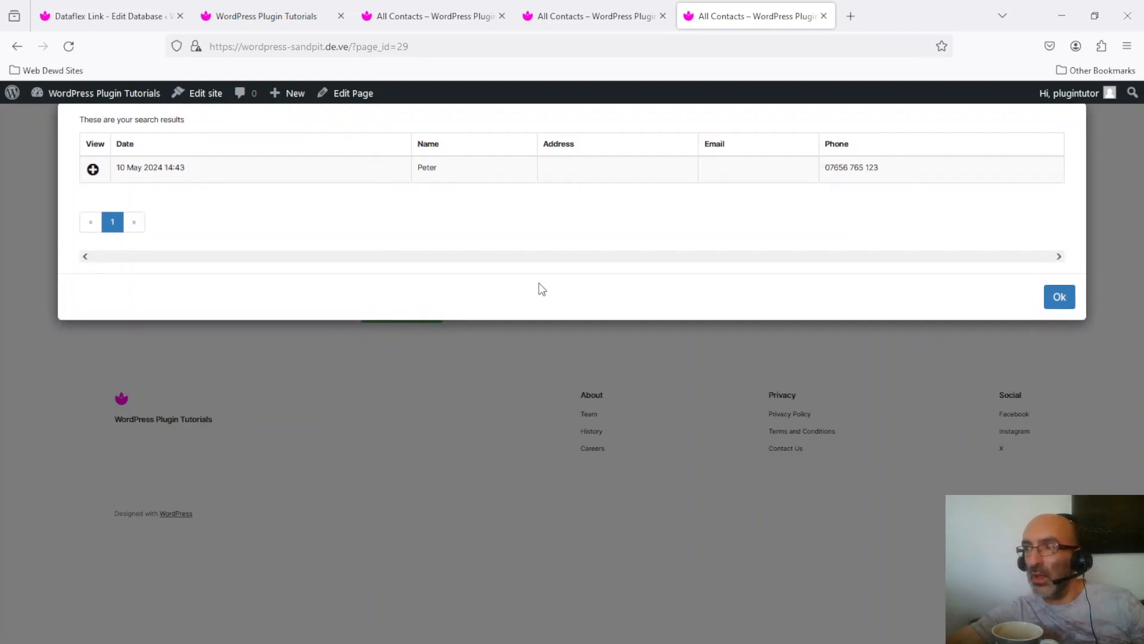
{"action": "left_click", "coordinate": [490, 167]}
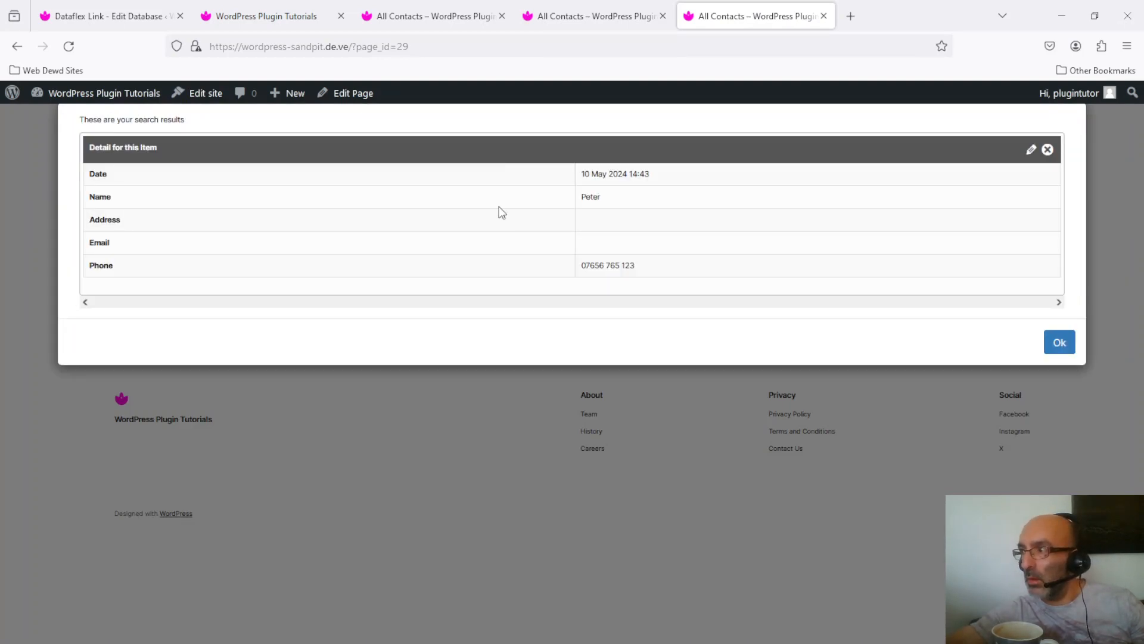
{"action": "left_click", "coordinate": [1031, 151]}
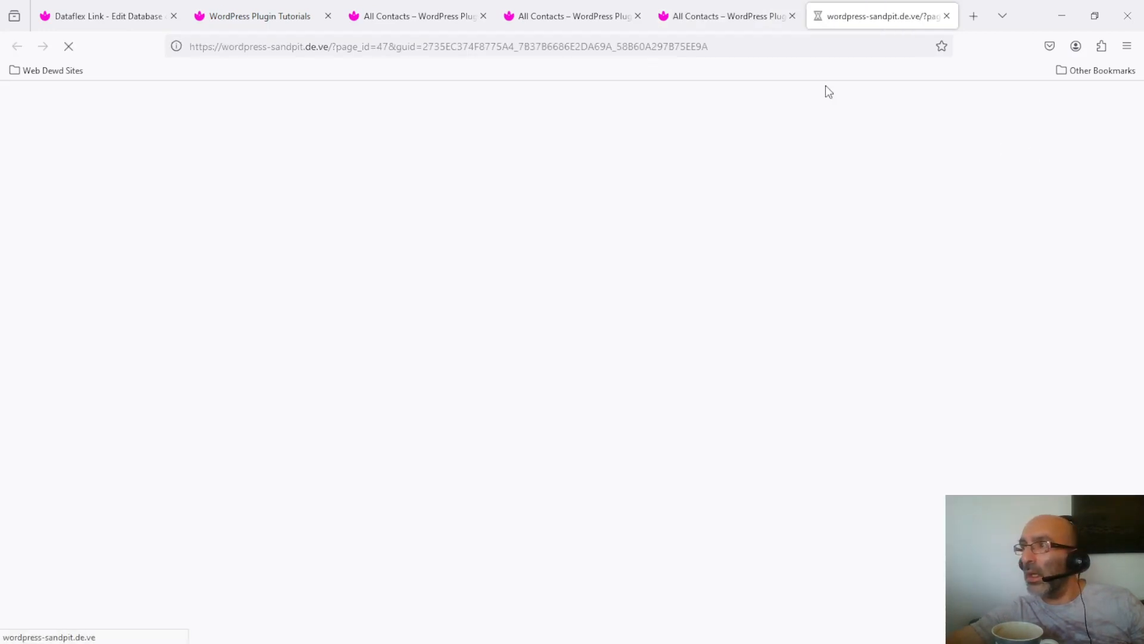
- Copy the edit page address, then disconnect from the padlock and close the unlock prompt
{"action": "left_click", "coordinate": [548, 45]}
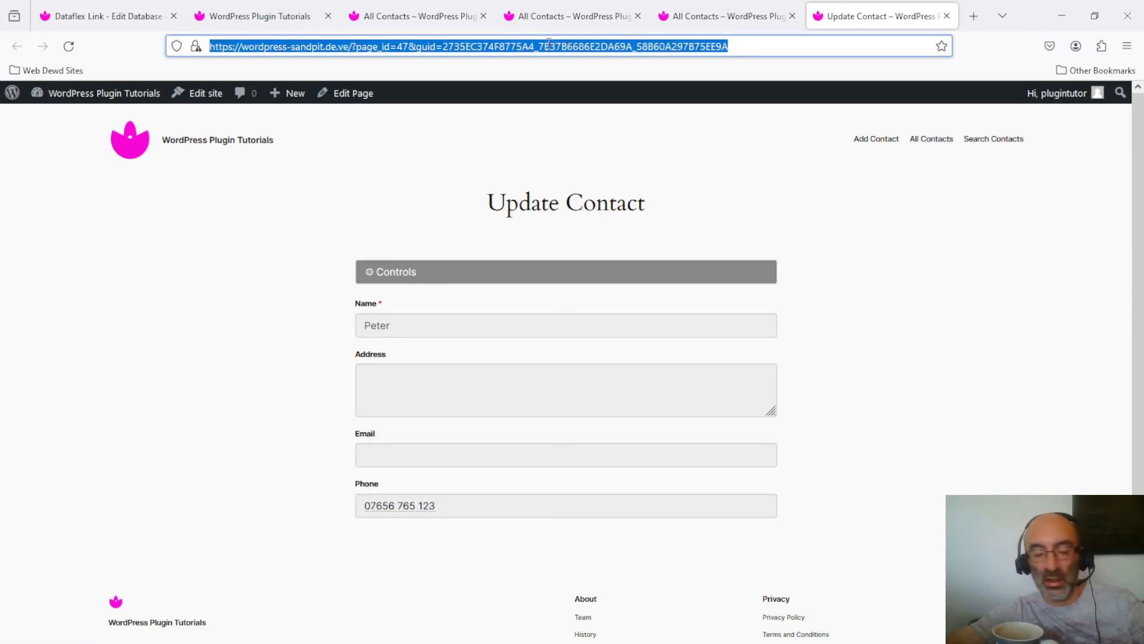
{"action": "left_click", "coordinate": [455, 273]}
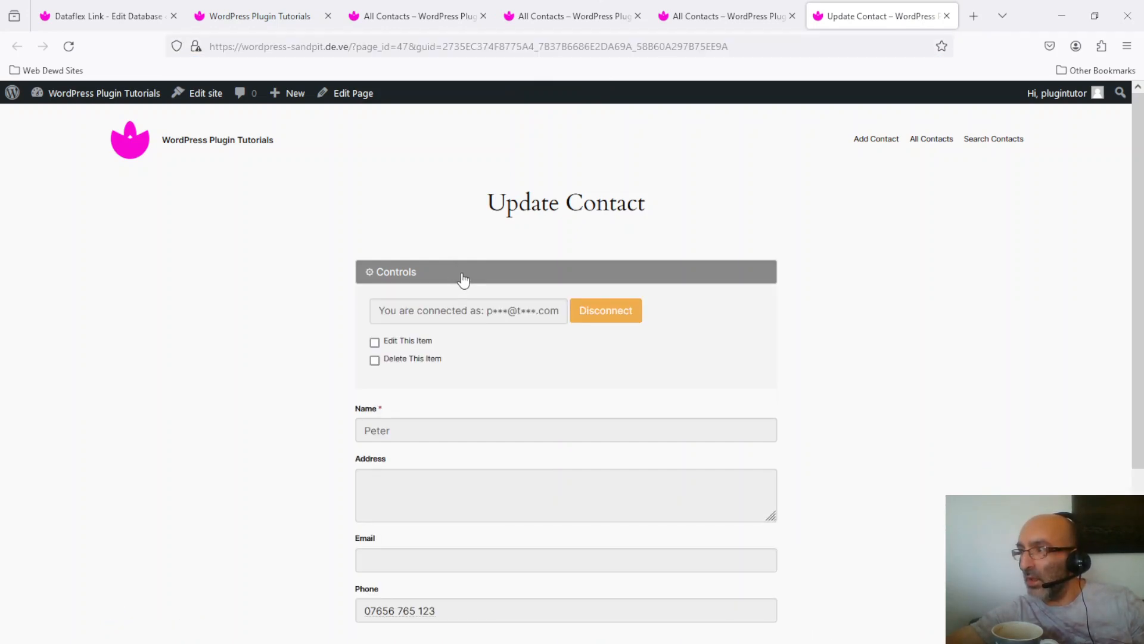
{"action": "left_click", "coordinate": [463, 278]}
{"action": "left_click", "coordinate": [454, 50]}
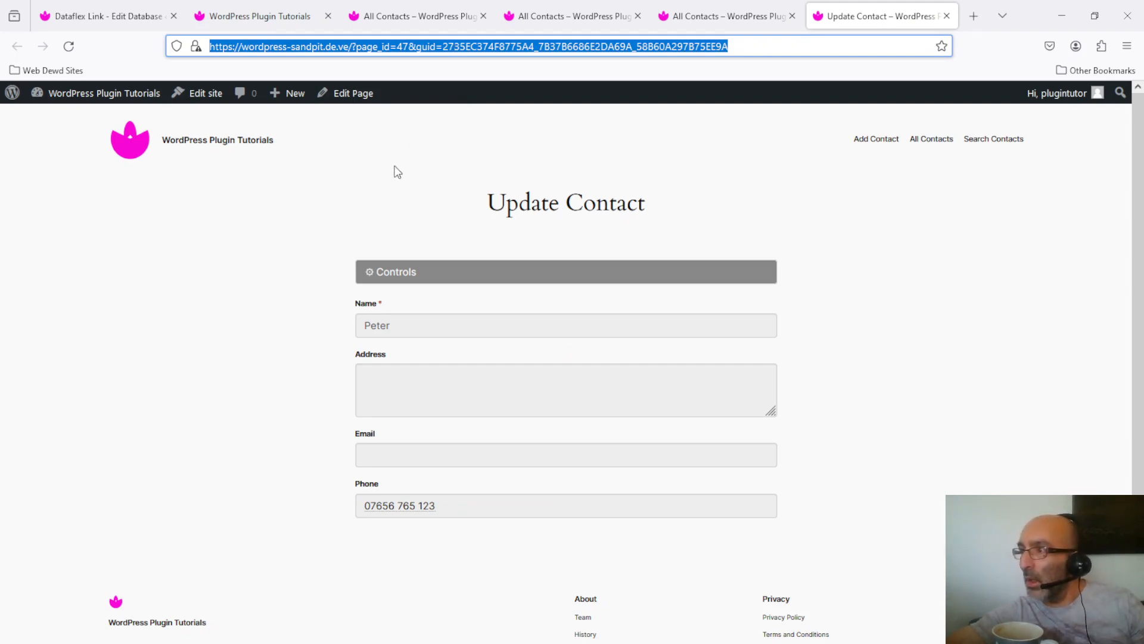
{"action": "left_click", "coordinate": [397, 277]}
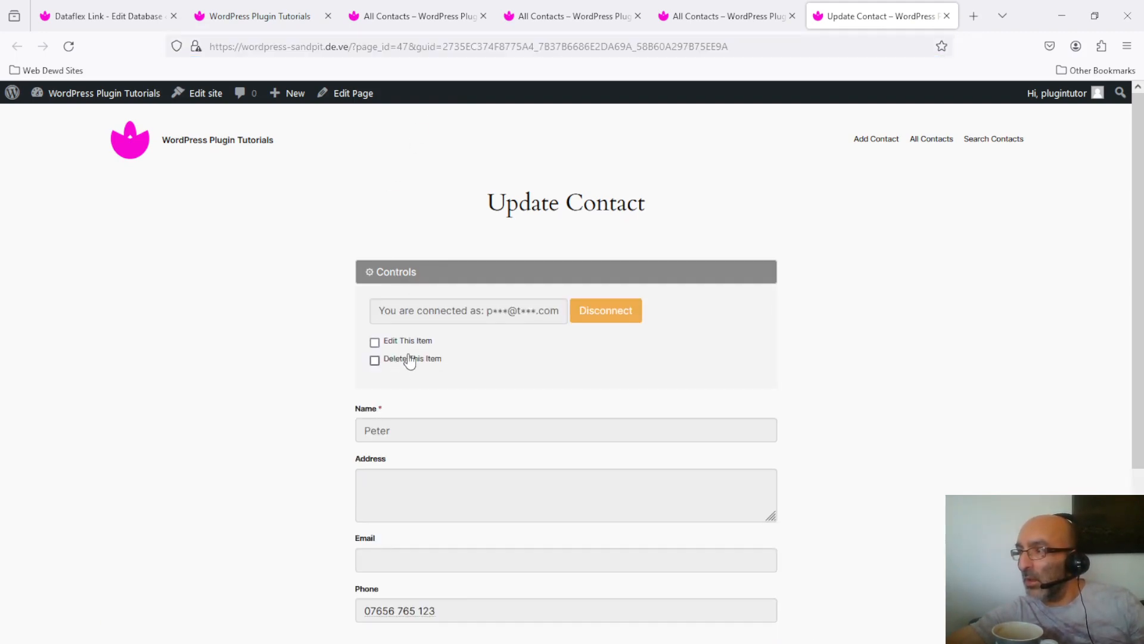
{"action": "left_click", "coordinate": [616, 312]}
{"action": "left_click", "coordinate": [356, 192]}
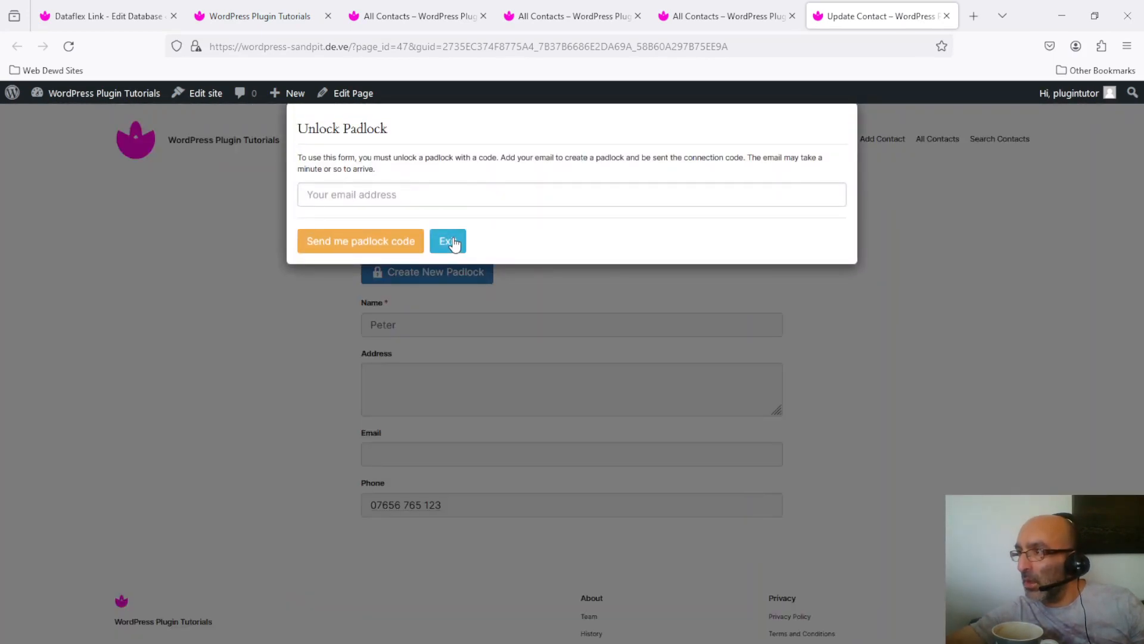
{"action": "left_click", "coordinate": [452, 244]}
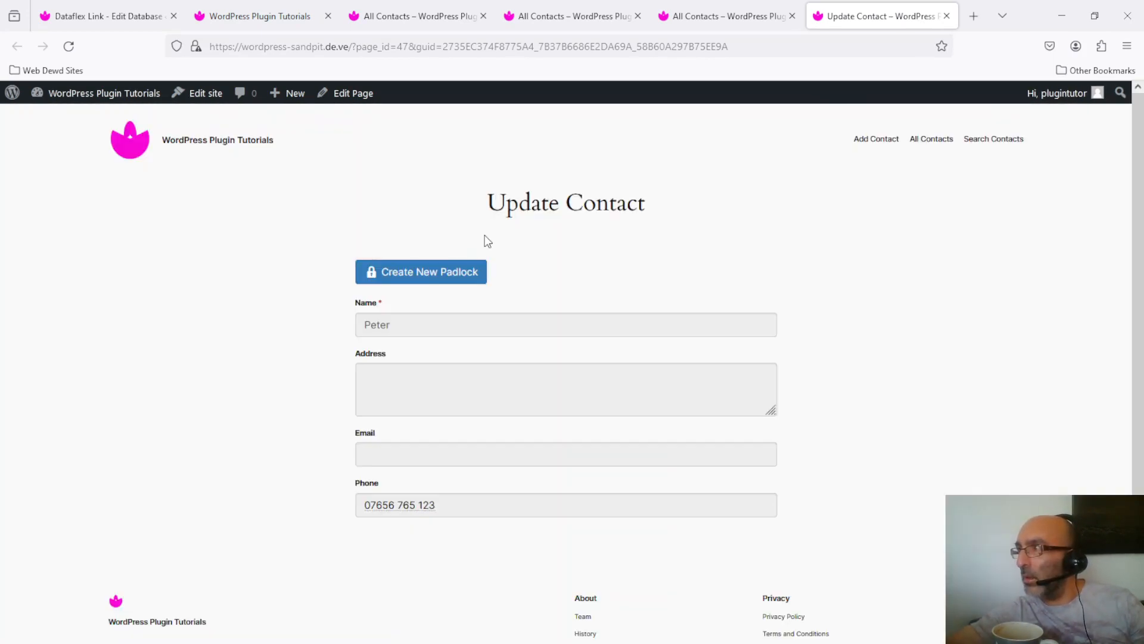
- Reload the copied edit page address, which now reports permission denied
{"action": "left_click", "coordinate": [604, 50]}
{"action": "key", "text": "ctrl+c"}
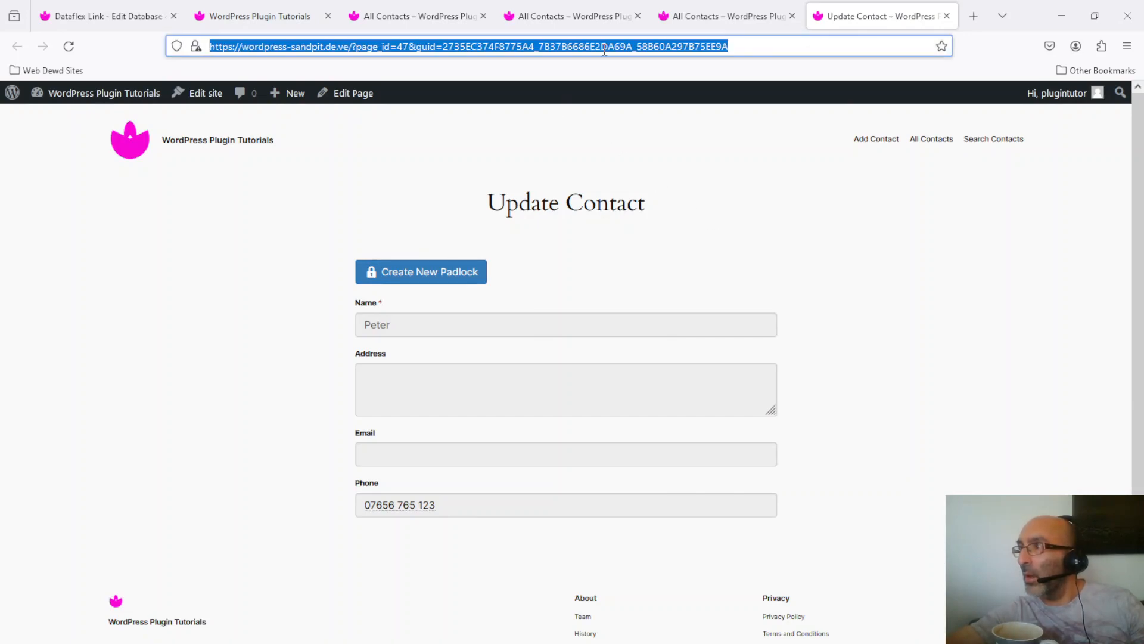
{"action": "key", "text": "BackSpace"}
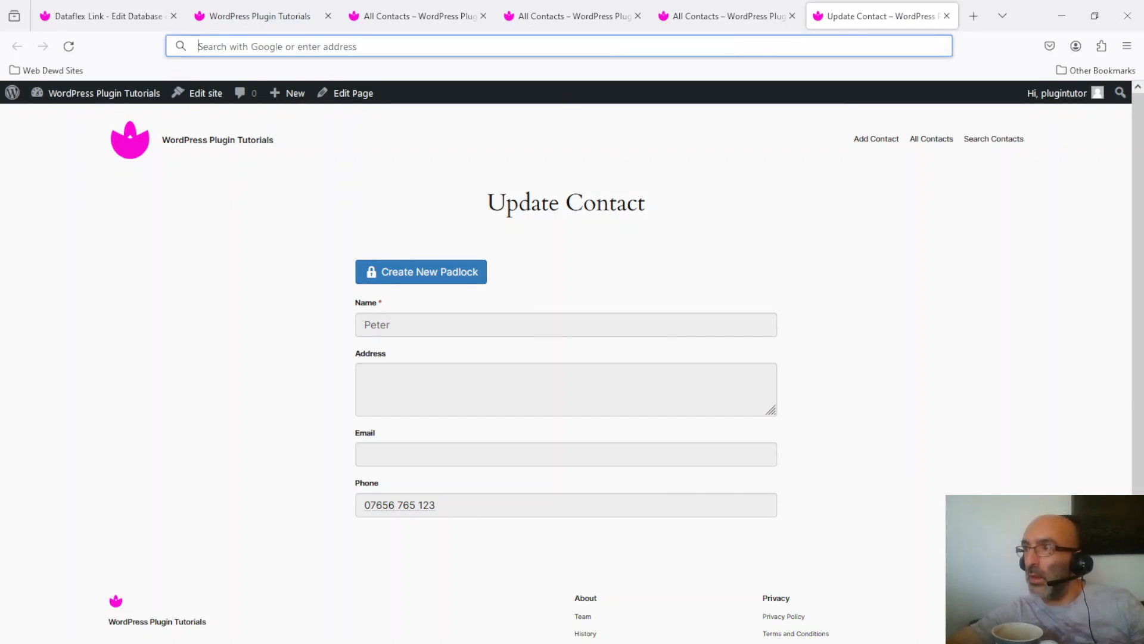
{"action": "key", "text": "ctrl+v"}
{"action": "key", "text": "Return"}
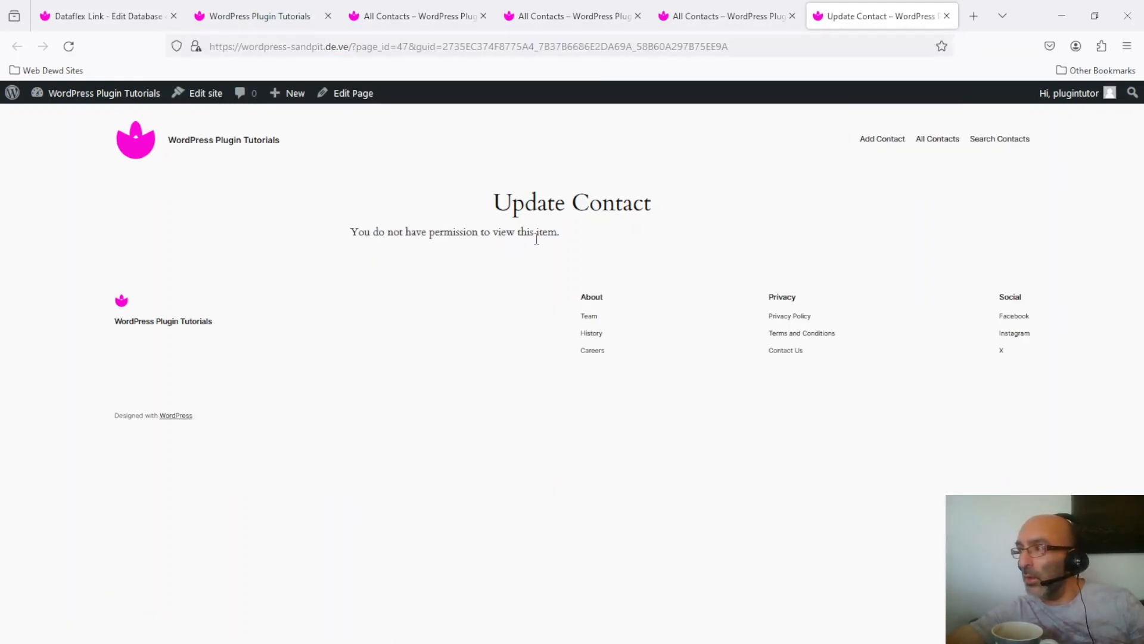
- On Add Contact, request a padlock code for a corrected new e-mail address
{"action": "left_click", "coordinate": [886, 141]}
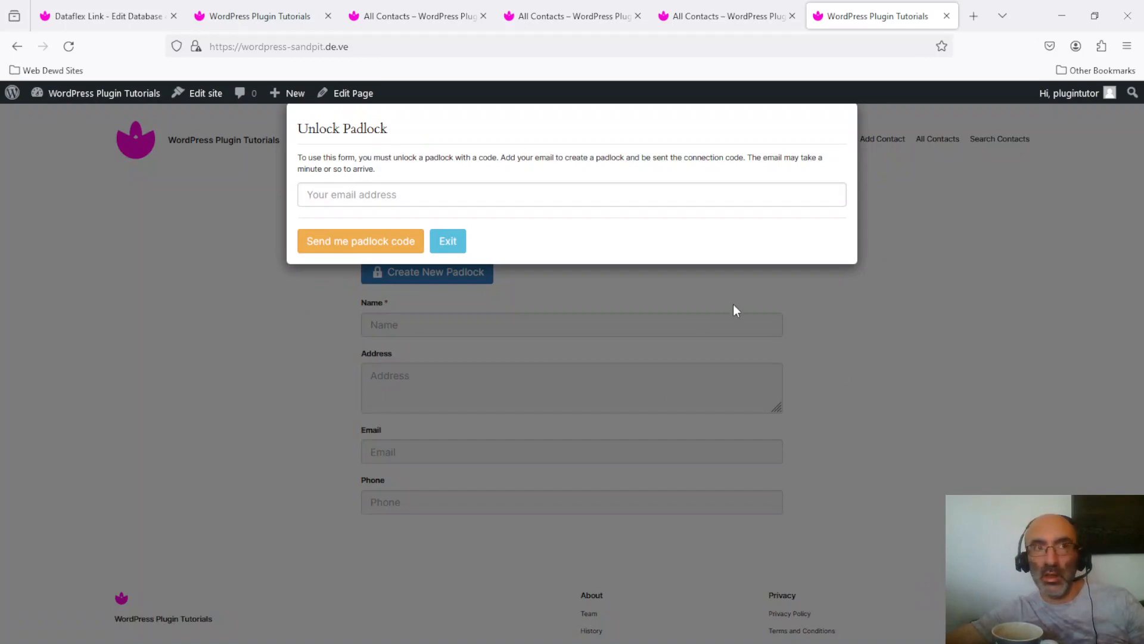
{"action": "left_click", "coordinate": [537, 196]}
{"action": "type", "text": "test@tes.com"}
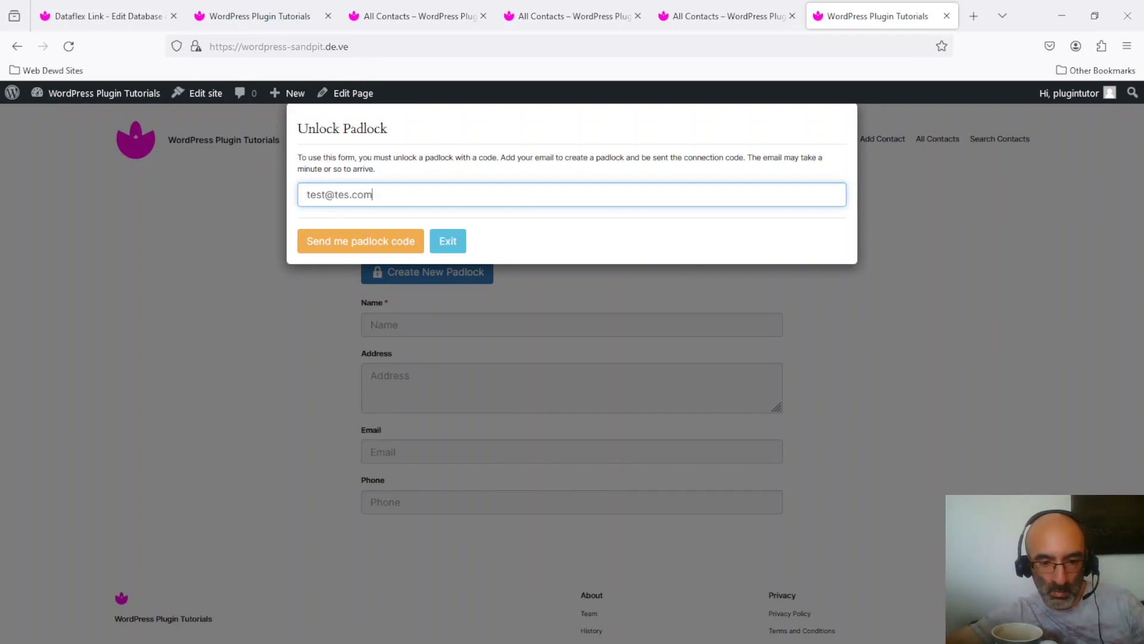
{"action": "key", "text": "Left"}
{"action": "key", "text": "Left"}
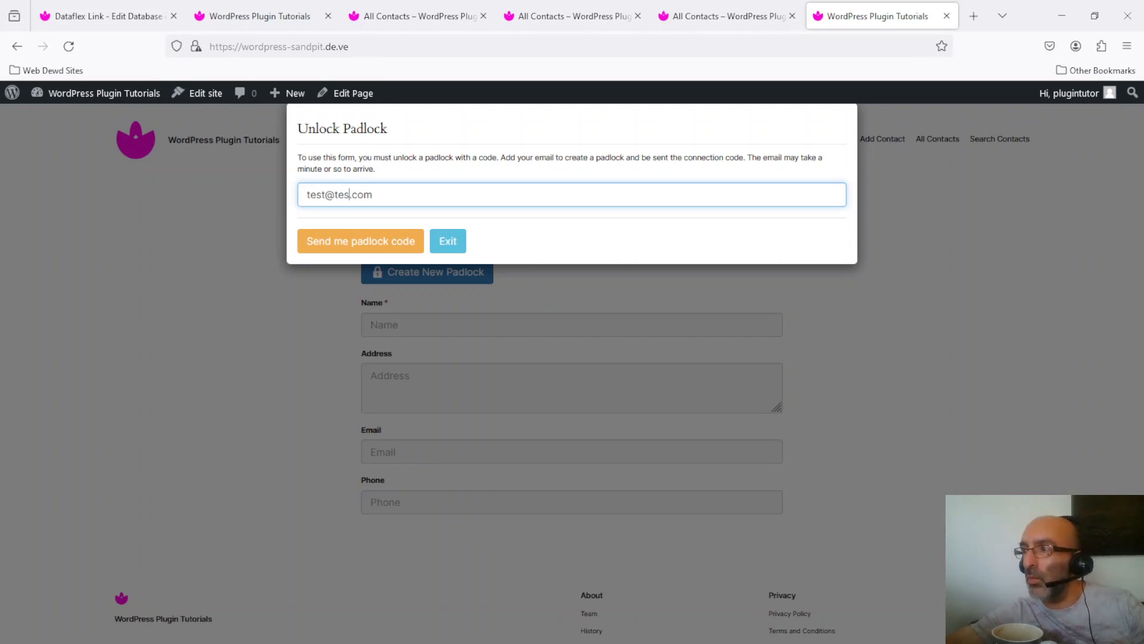
{"action": "type", "text": "t"}
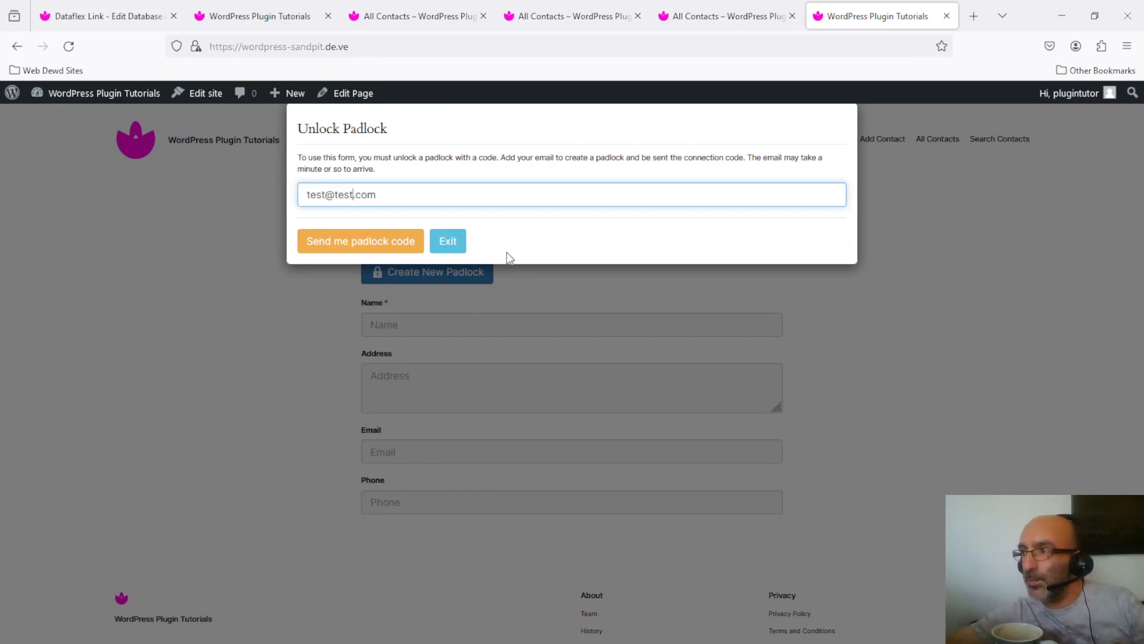
{"action": "left_click", "coordinate": [362, 245]}
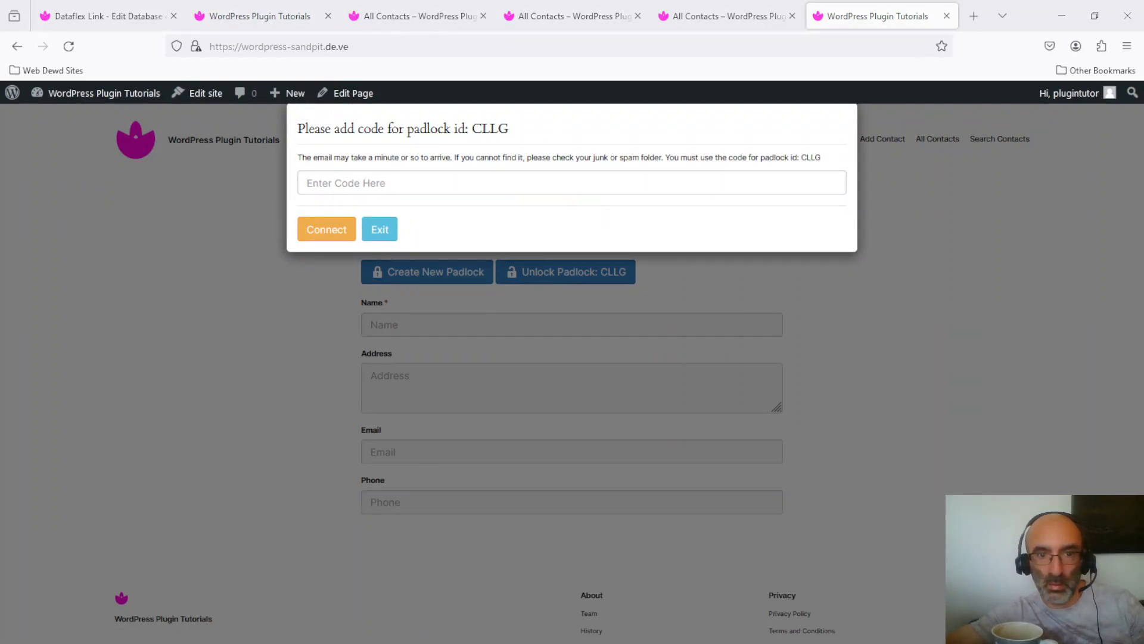
- Unlock padlock CLLG by pasting its emailed code and connecting
{"action": "left_click", "coordinate": [413, 185]}
{"action": "type", "text": "396_236_436"}
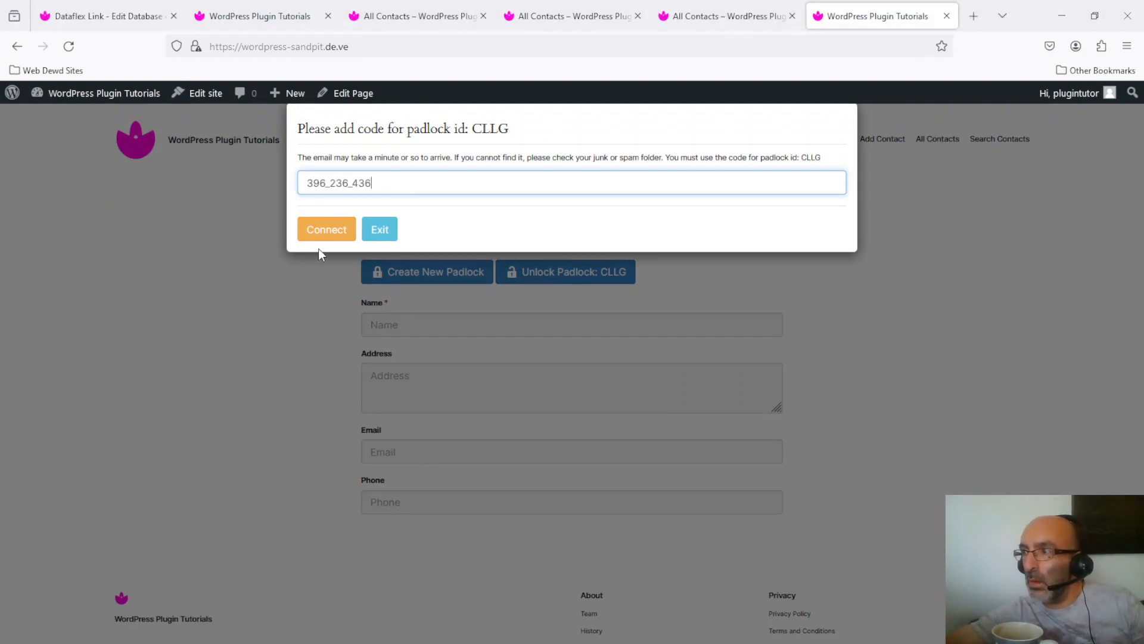
{"action": "left_click", "coordinate": [327, 231]}
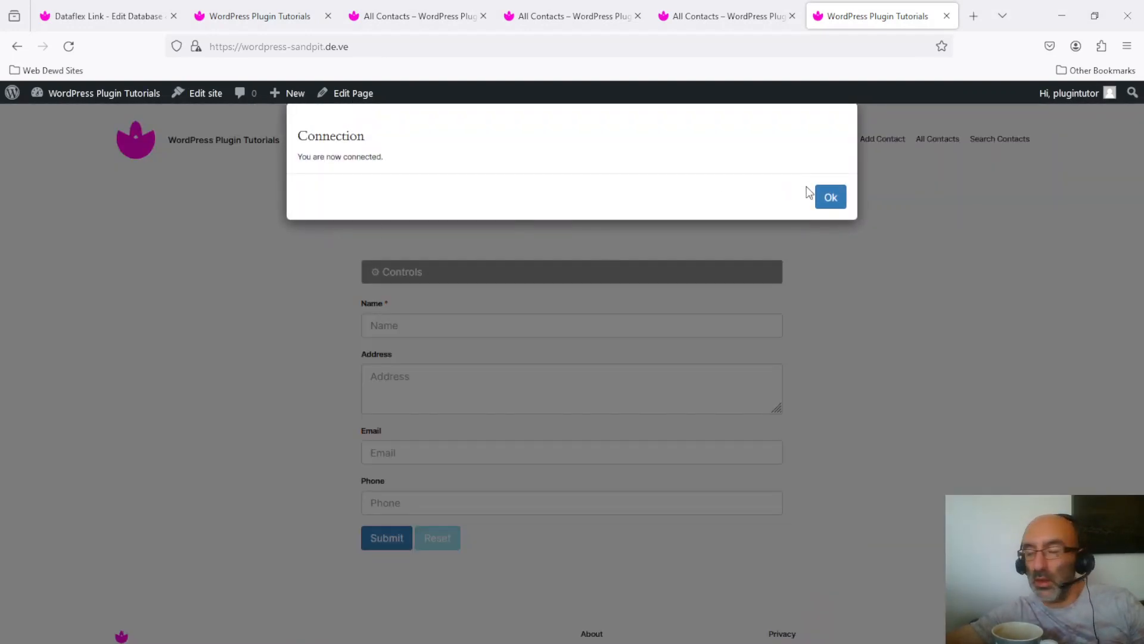
{"action": "left_click", "coordinate": [831, 198]}
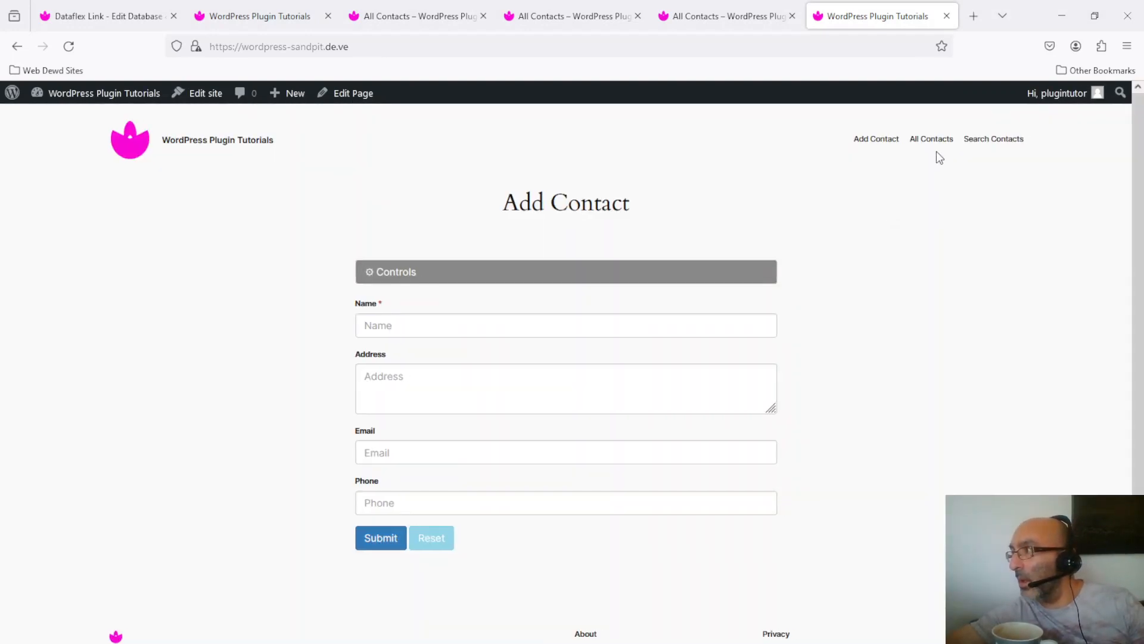
- On Search Contacts, search the Name field for the newly added contact's first name
{"action": "left_click", "coordinate": [1004, 142]}
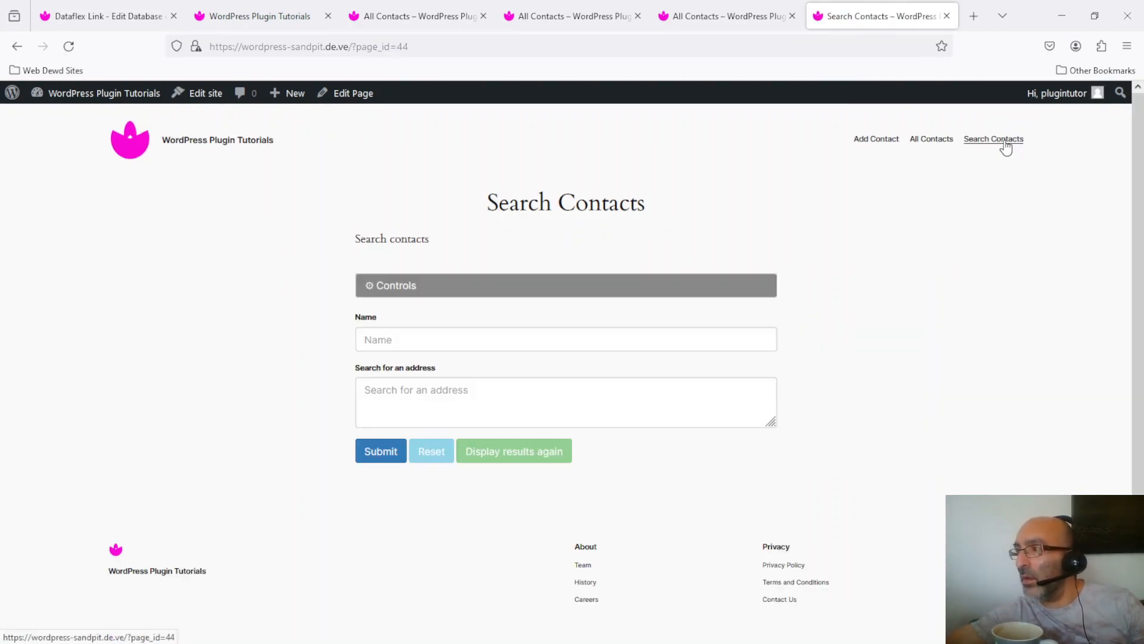
{"action": "left_click", "coordinate": [560, 339]}
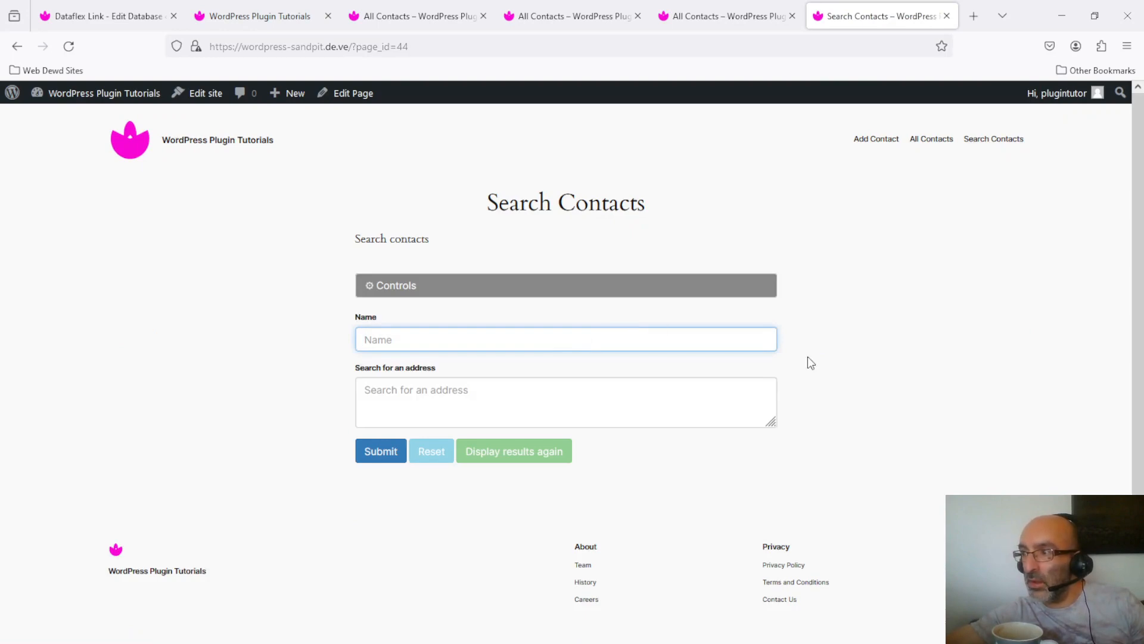
{"action": "type", "text": "peter"}
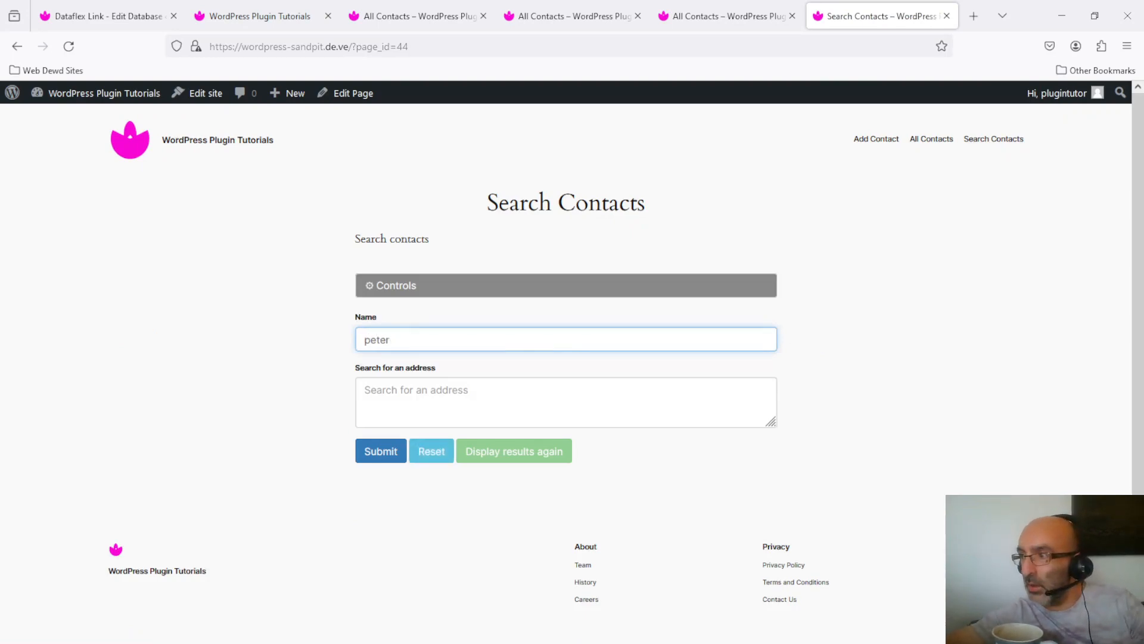
{"action": "left_click", "coordinate": [383, 447]}
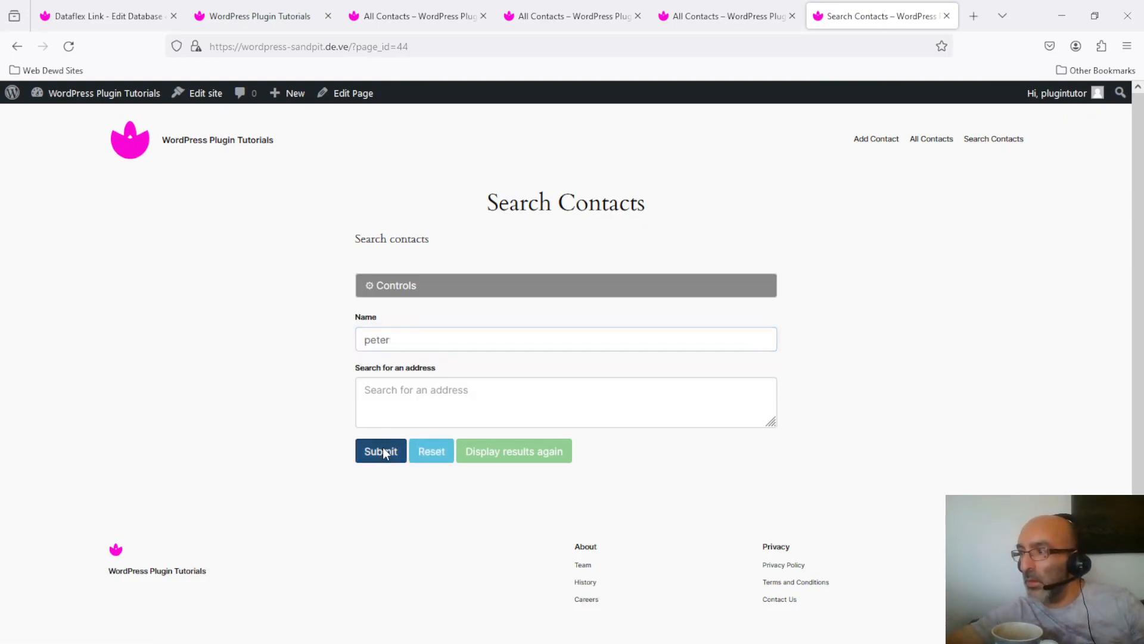